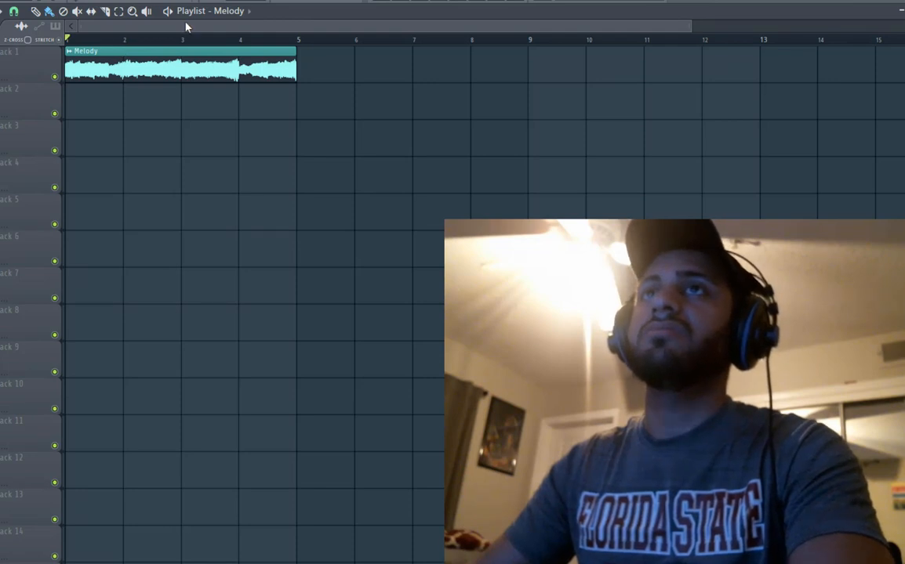
# Play the Melody clip and add a Slicex channel to the channel rack.
pyautogui.press('space')
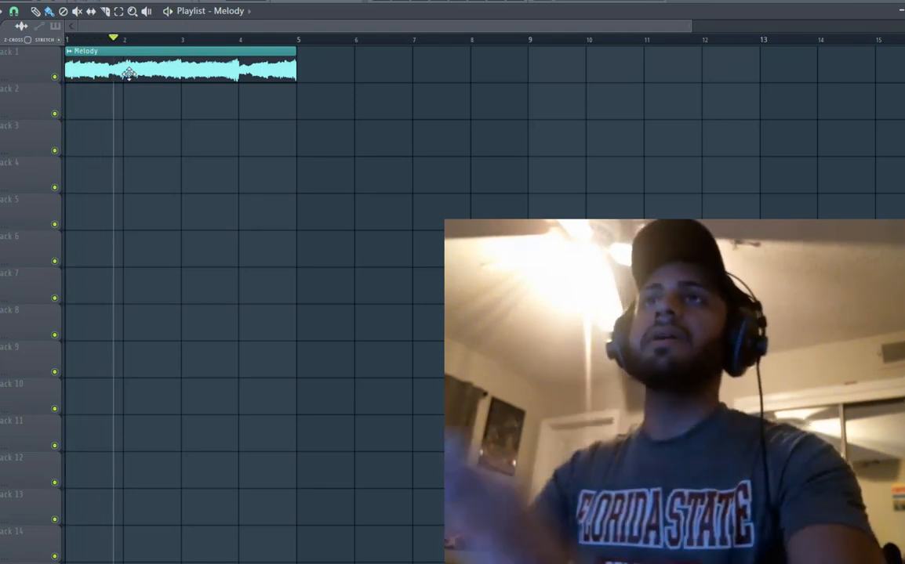
pyautogui.click(402, 0)
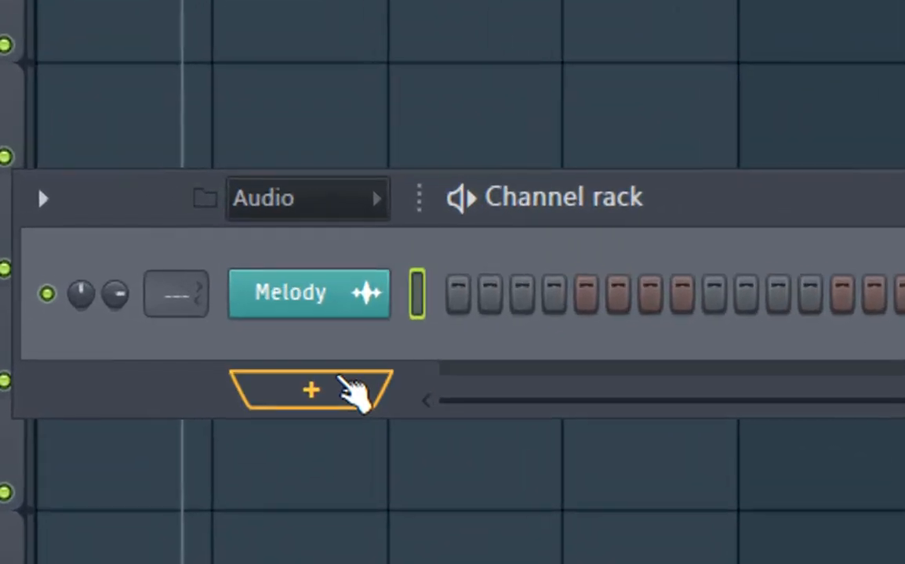
pyautogui.click(97, 383)
pyautogui.click(408, 252)
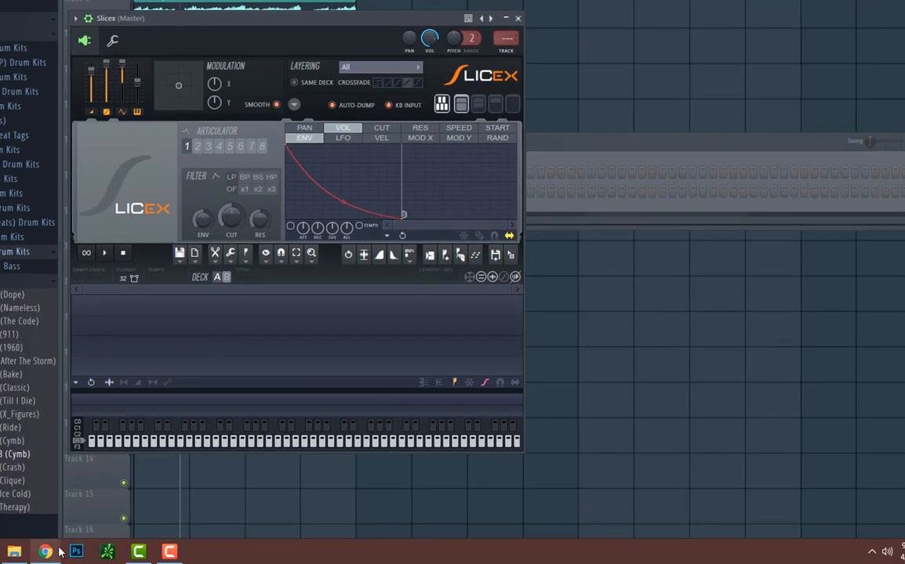
# Load the looperman nav-x-88glam-the-final-destination loop into Slicex and slice it with Medium grid-slicing.
pyautogui.click(46, 552)
pyautogui.moveTo(24, 524); pyautogui.dragTo(177, 345)
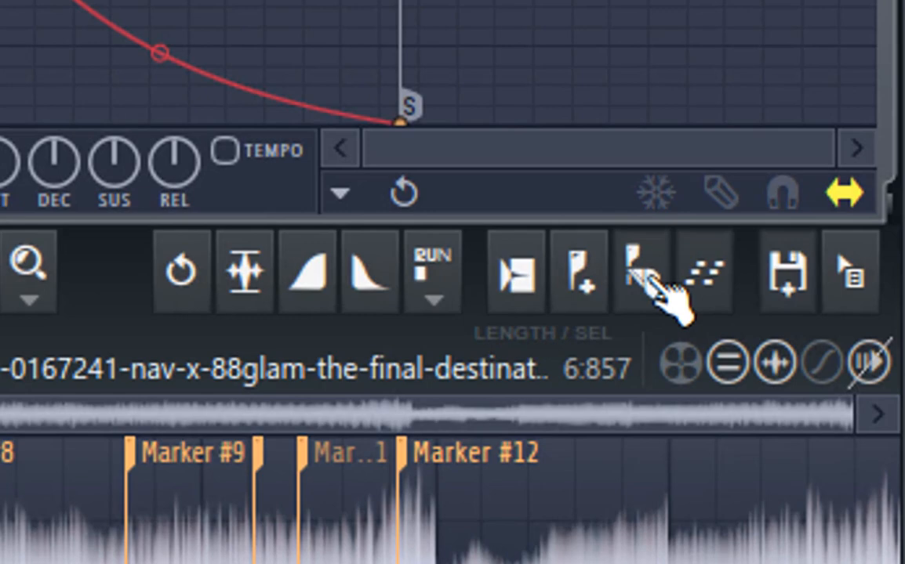
pyautogui.click(725, 177)
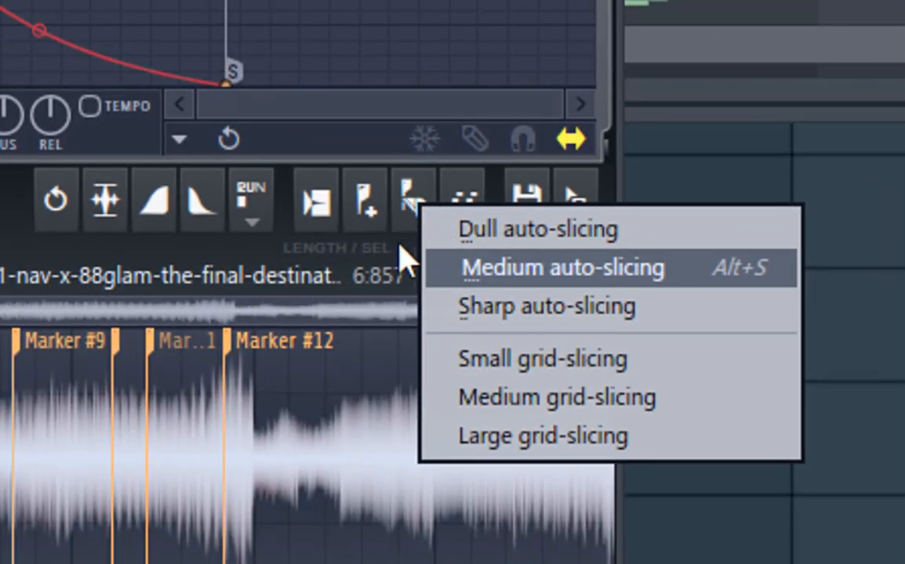
pyautogui.click(529, 397)
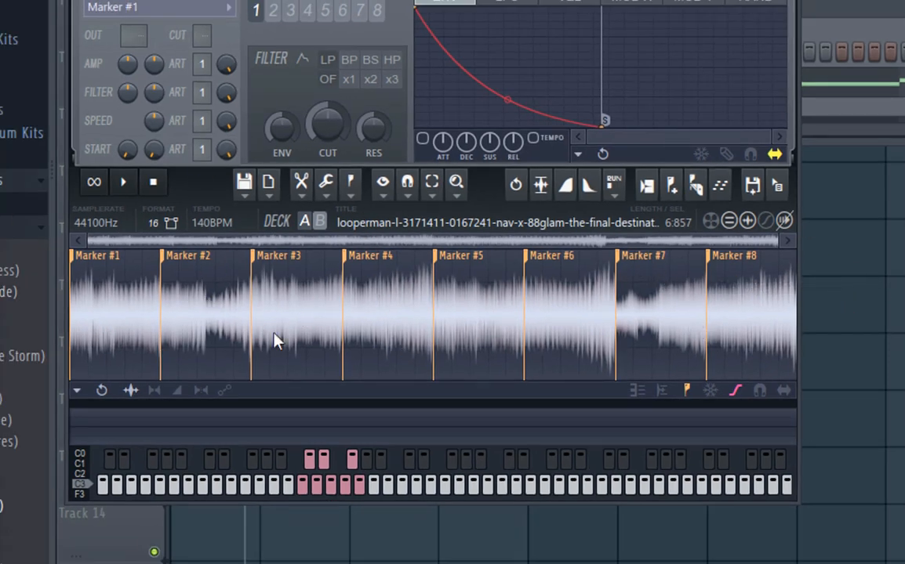
# Audition the Marker #2 and Marker #3 slices and reverse the Marker #2 slice.
pyautogui.click(237, 313)
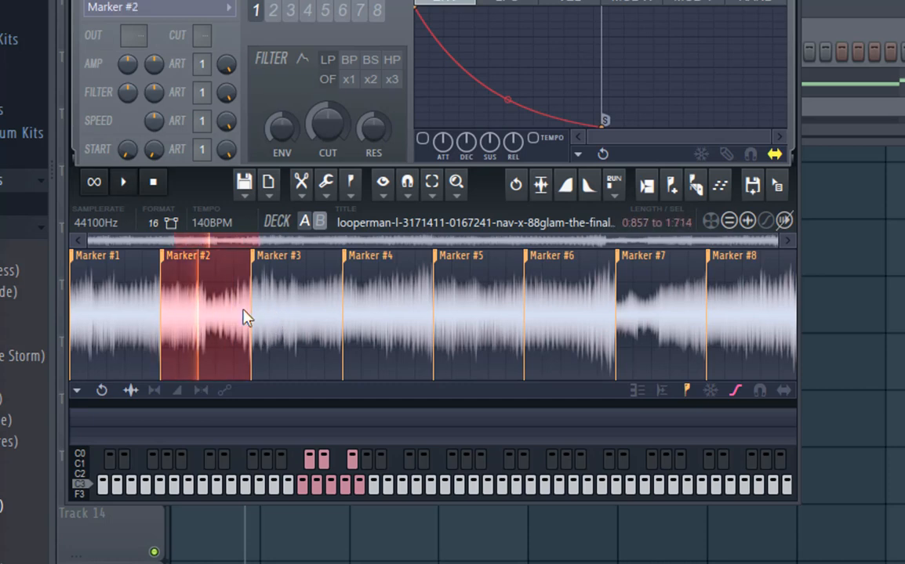
pyautogui.click(298, 309)
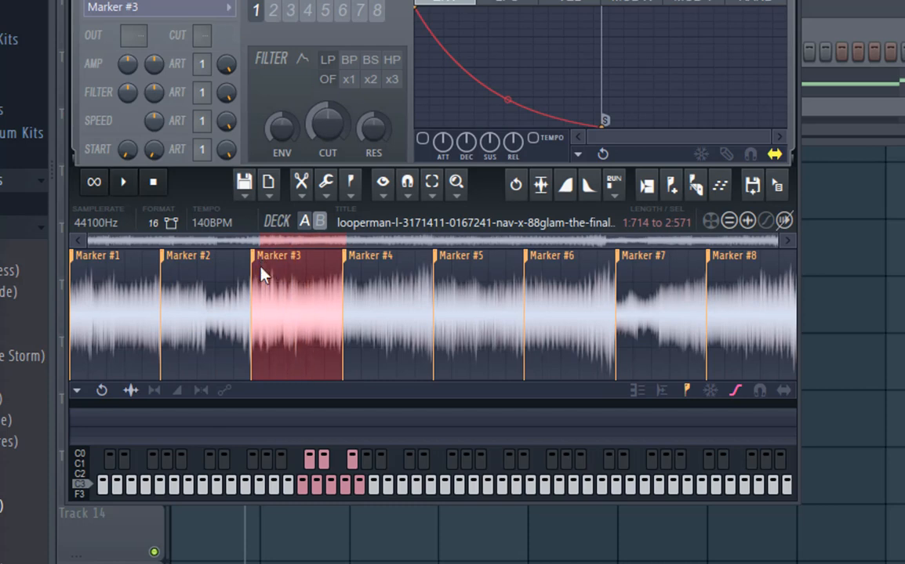
pyautogui.click(228, 292)
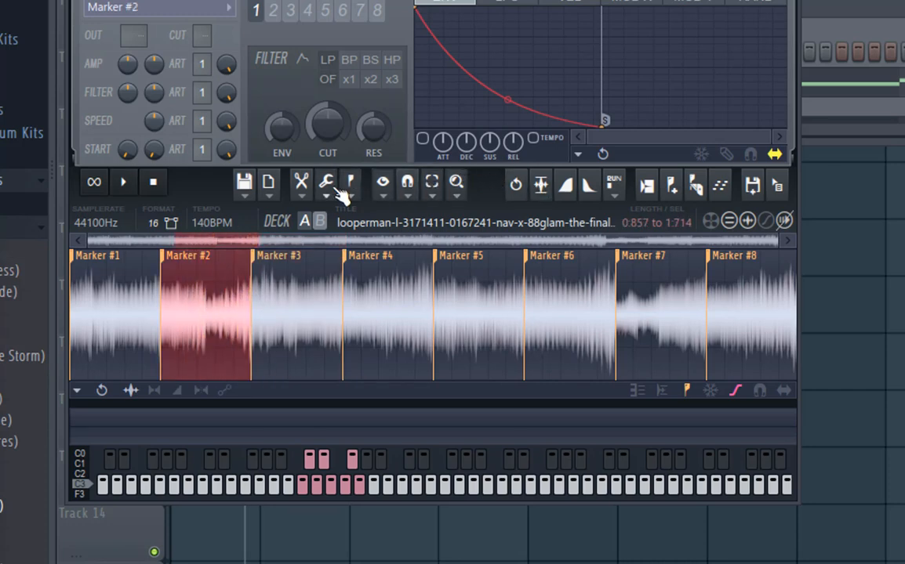
pyautogui.click(328, 188)
pyautogui.click(357, 441)
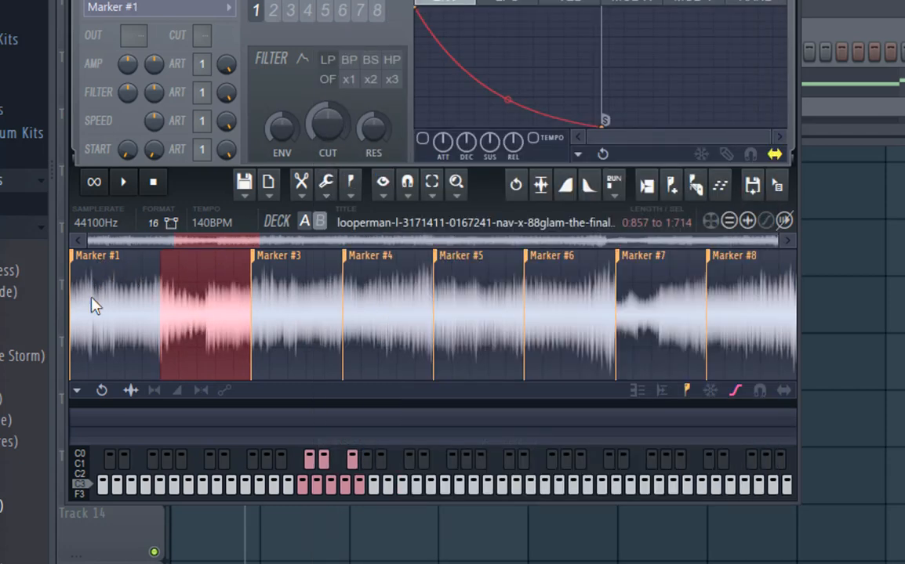
# Reverse the Marker #4, Marker #6 and Marker #8 slices of the loop.
pyautogui.doubleClick(376, 312)
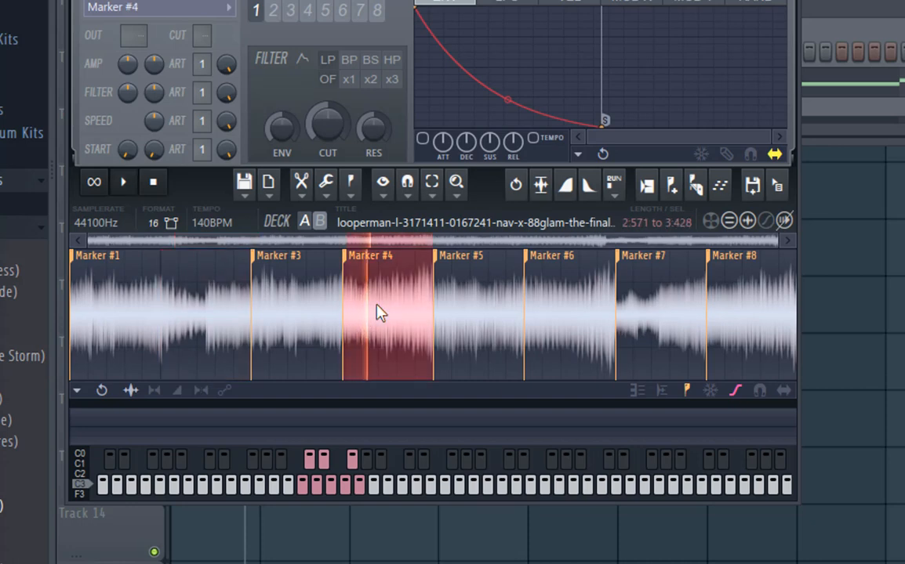
pyautogui.click(329, 196)
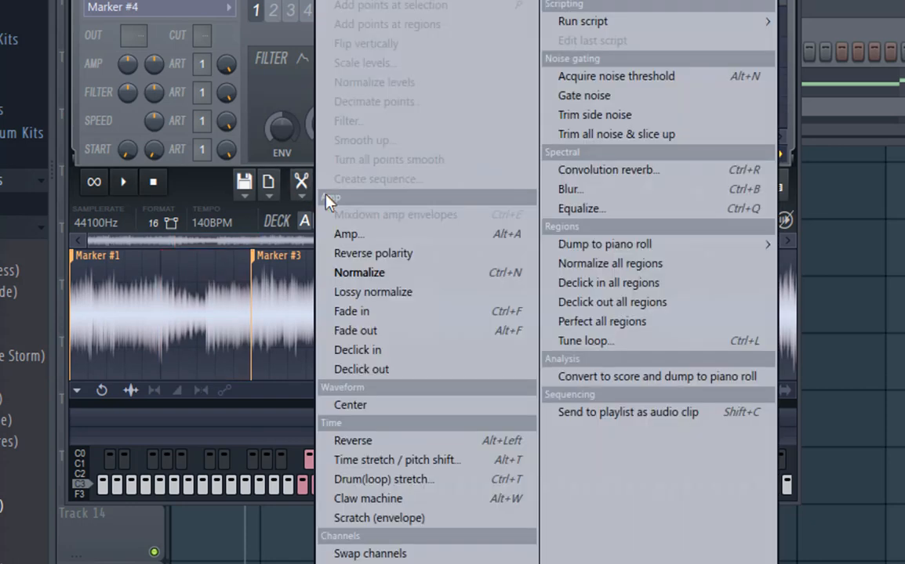
pyautogui.click(411, 448)
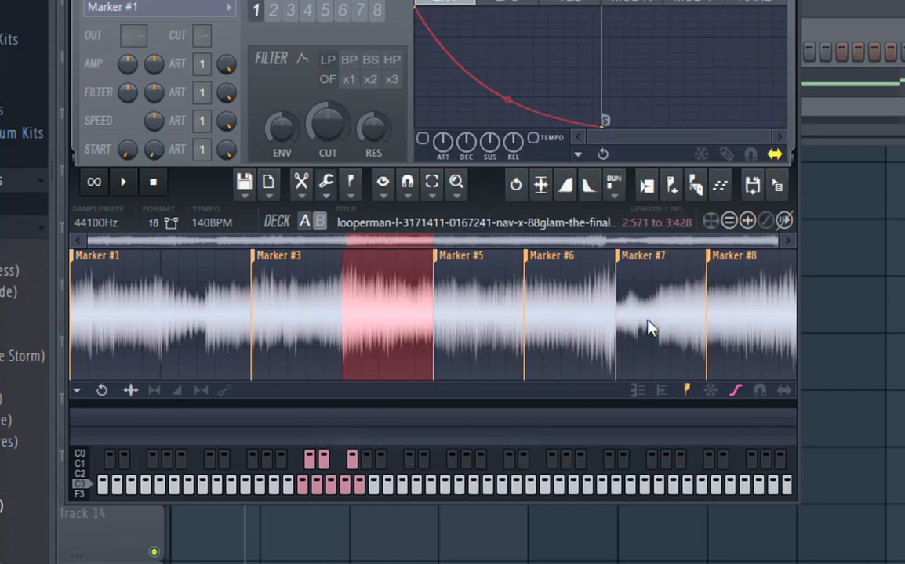
pyautogui.click(573, 323)
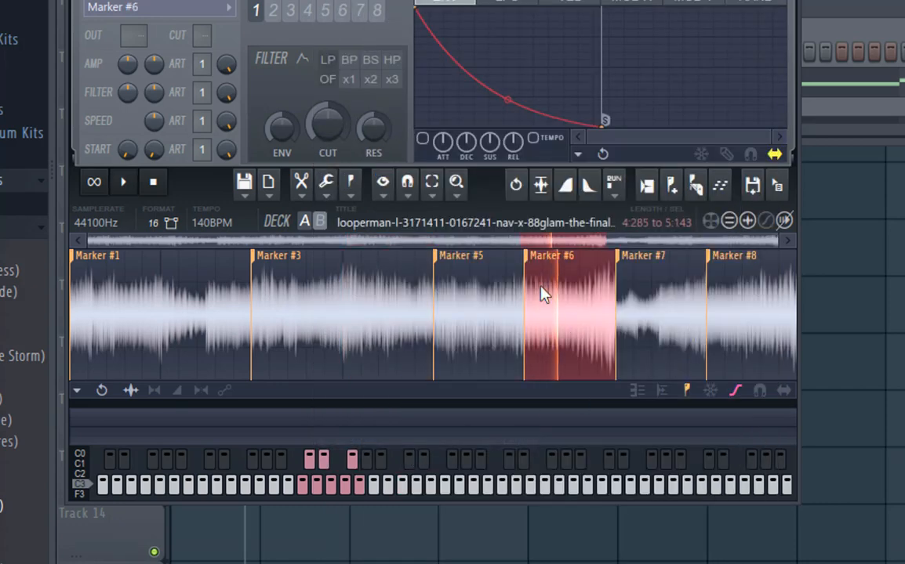
pyautogui.click(326, 189)
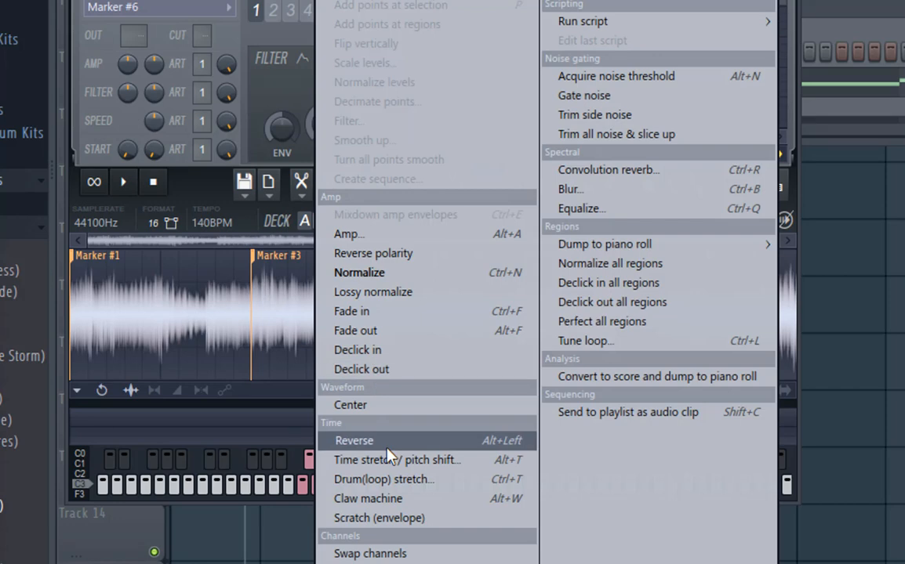
pyautogui.click(386, 444)
pyautogui.click(710, 322)
pyautogui.click(327, 185)
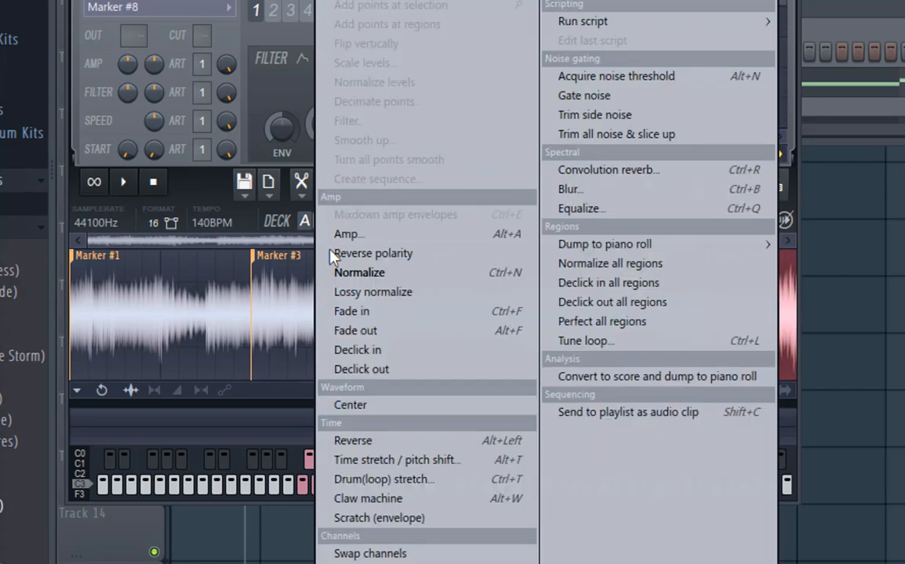
pyautogui.click(380, 441)
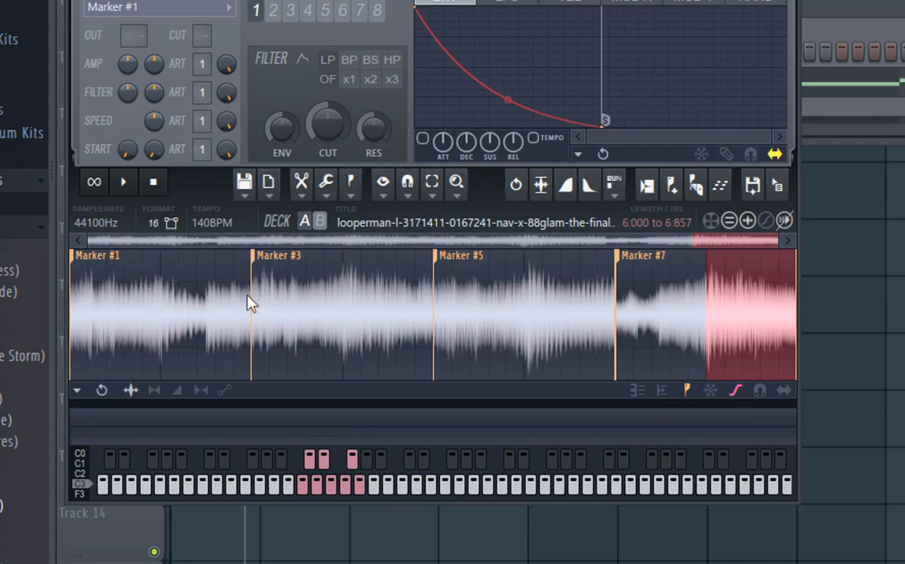
# Select the whole waveform in Slicex and play back the edited loop.
pyautogui.click(209, 286)
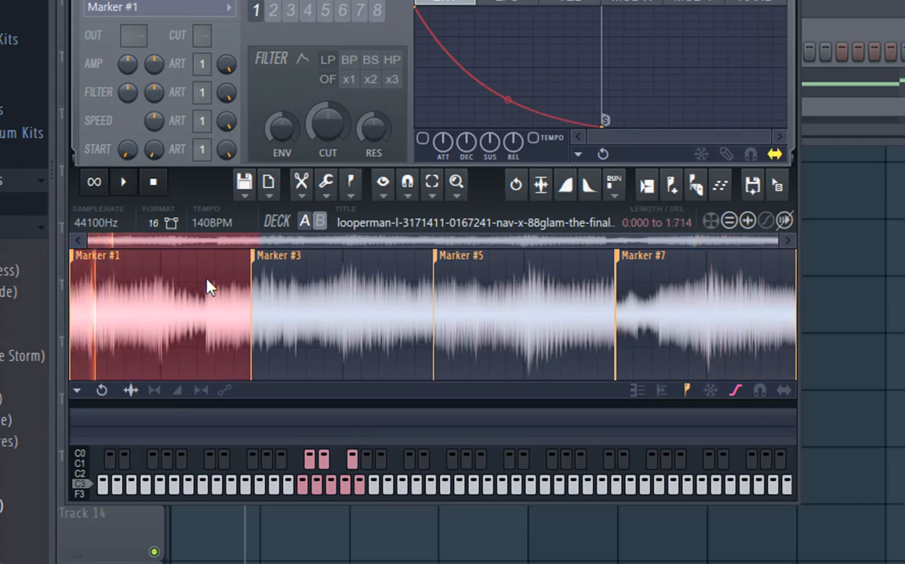
pyautogui.keyDown('shift'); pyautogui.click(363, 287); pyautogui.keyUp('shift')
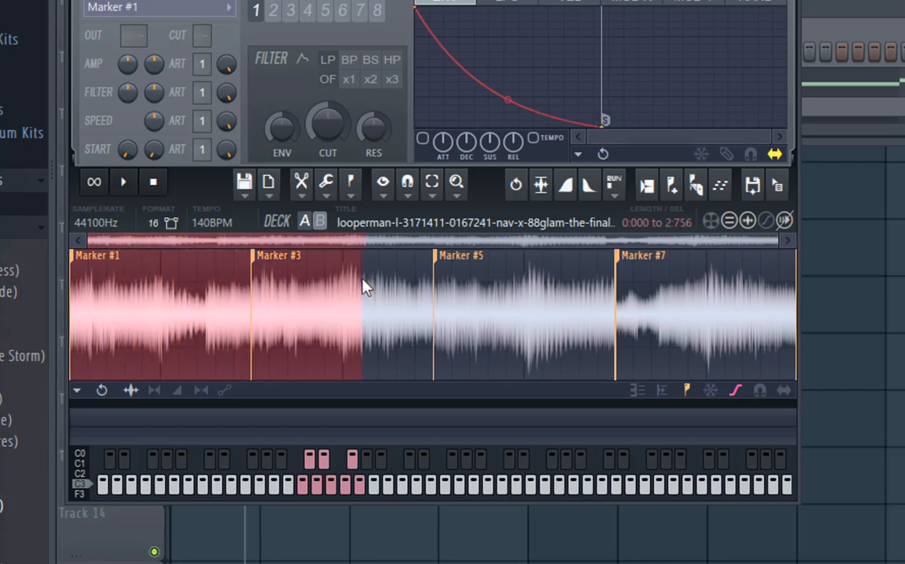
pyautogui.click(362, 287)
pyautogui.moveTo(74, 314); pyautogui.dragTo(876, 327)
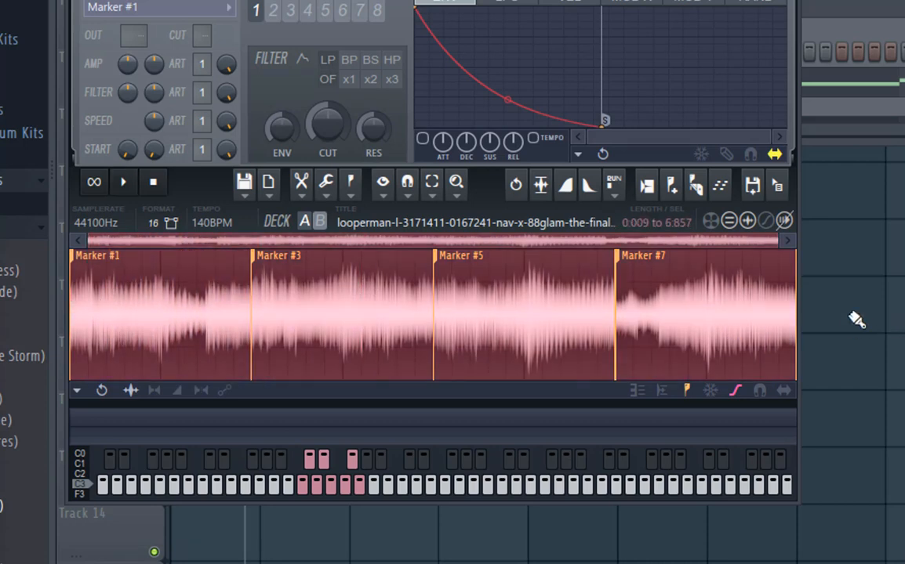
pyautogui.press('space')
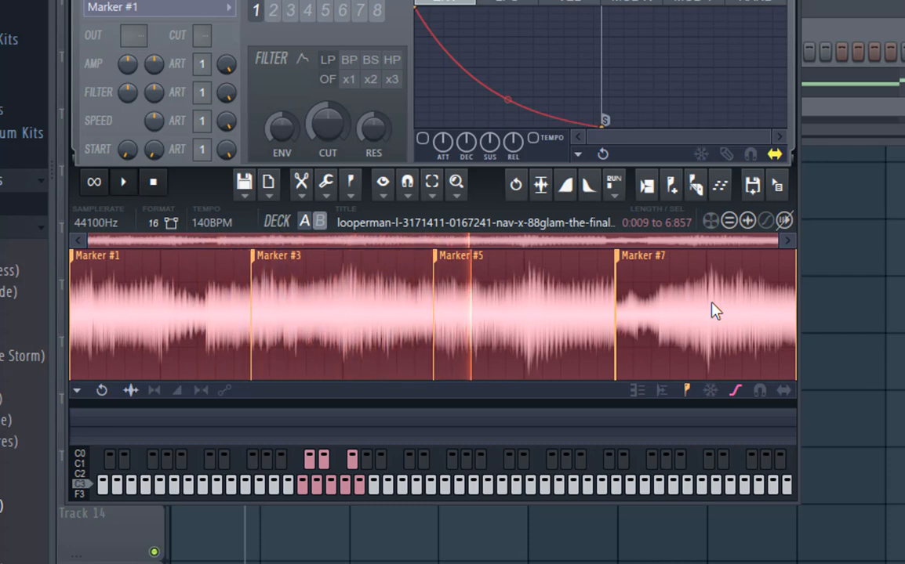
pyautogui.press('space')
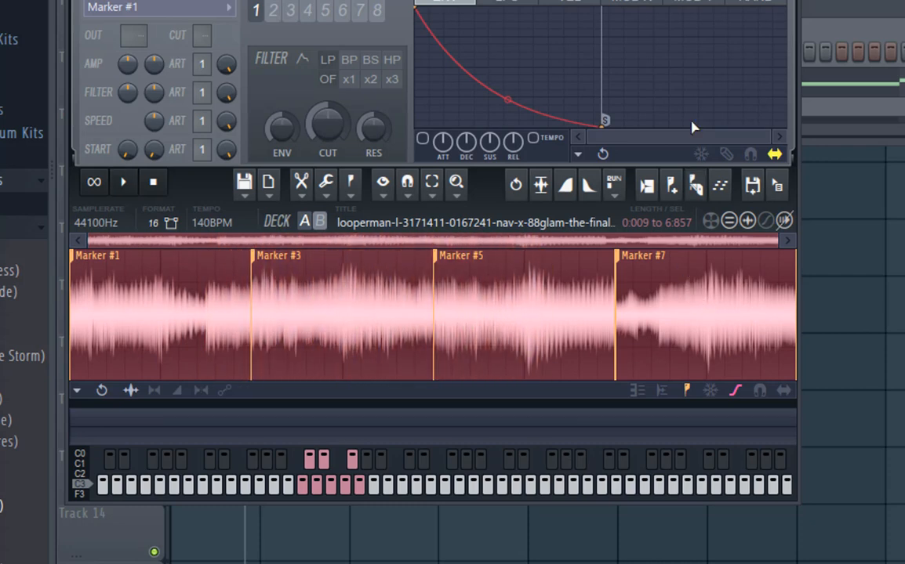
pyautogui.moveTo(777, 188); pyautogui.dragTo(832, 6)
pyautogui.rightClick(244, 118)
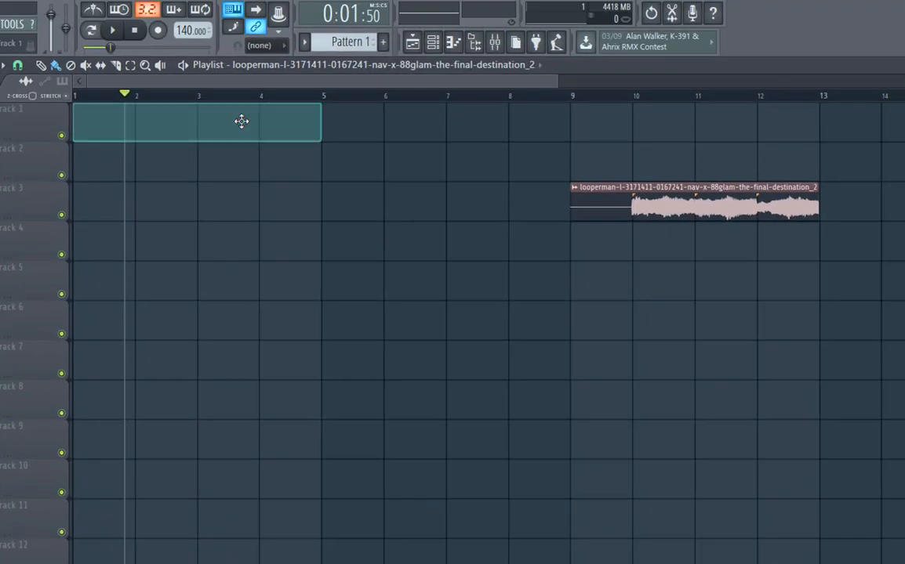
pyautogui.moveTo(667, 194); pyautogui.dragTo(180, 196)
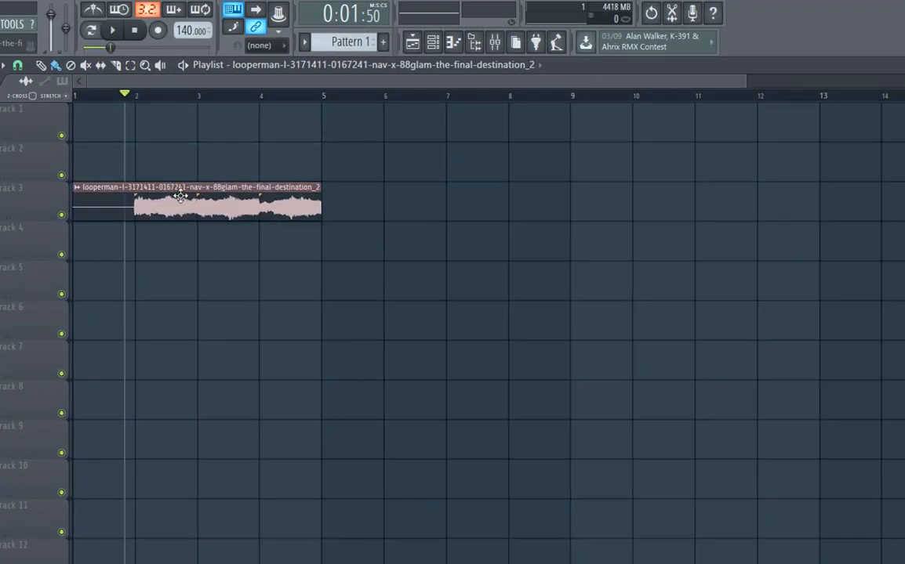
pyautogui.hotkey('ctrl', 'z')
pyautogui.hotkey('ctrl', 'z')
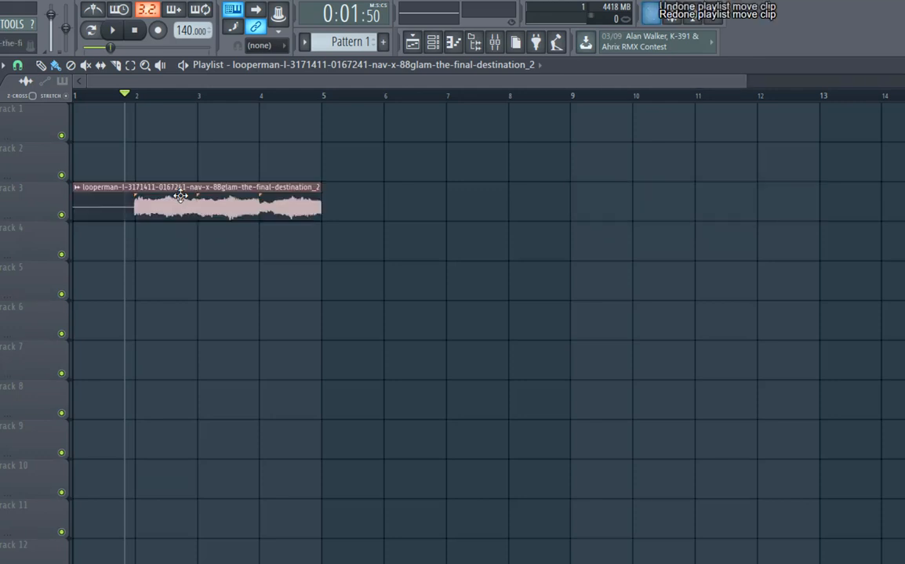
pyautogui.hotkey('ctrl', 'z')
pyautogui.hotkey('ctrl', 'alt', 'z')
pyautogui.hotkey('ctrl', 'alt', 'z')
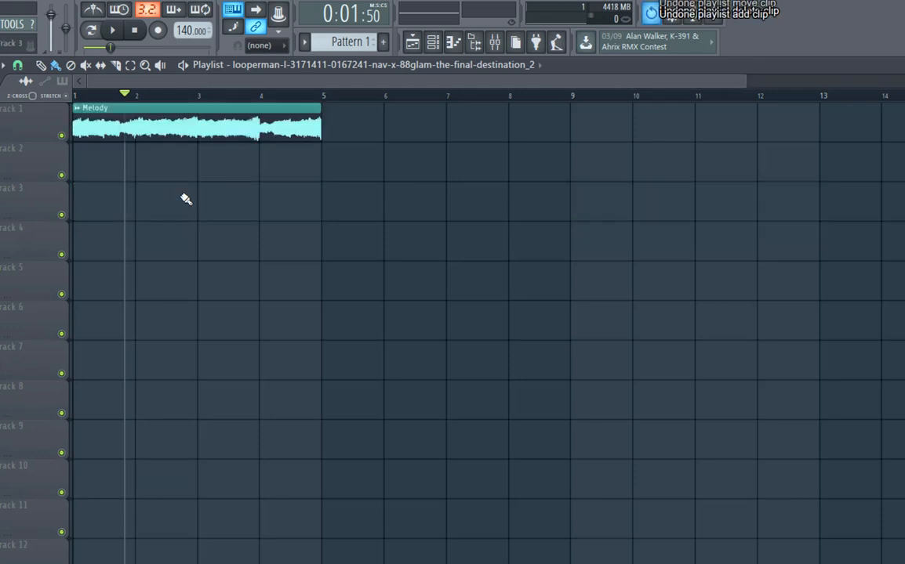
# Clear the selection in Slicex and replace the playlist's Melody clip with the full edited loop at bar 1 of Track 1.
pyautogui.click(432, 41)
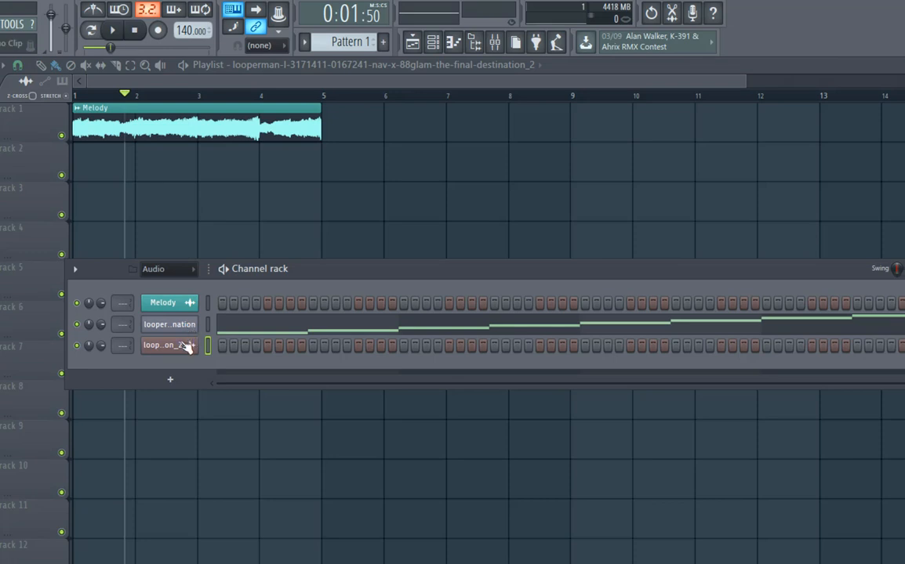
pyautogui.click(185, 345)
pyautogui.click(411, 149)
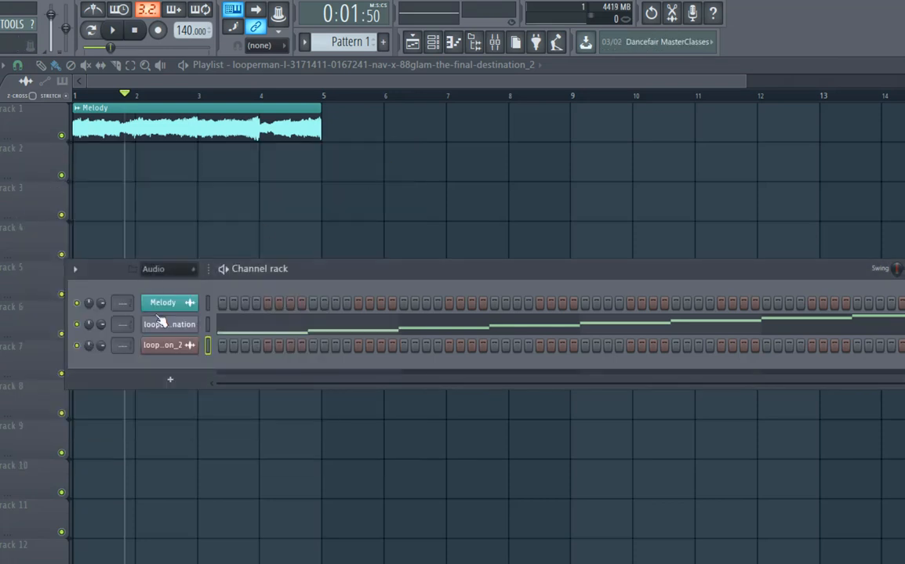
pyautogui.click(155, 326)
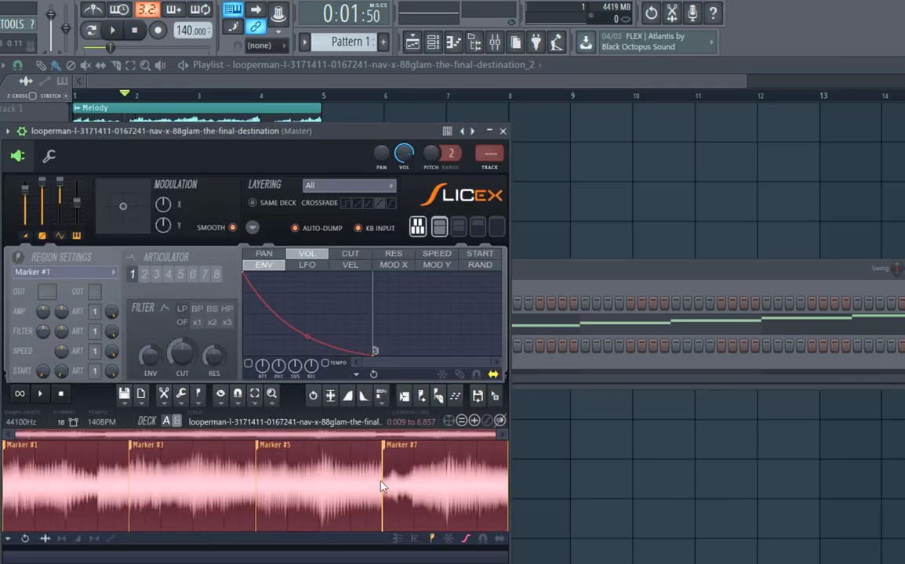
pyautogui.click(329, 487)
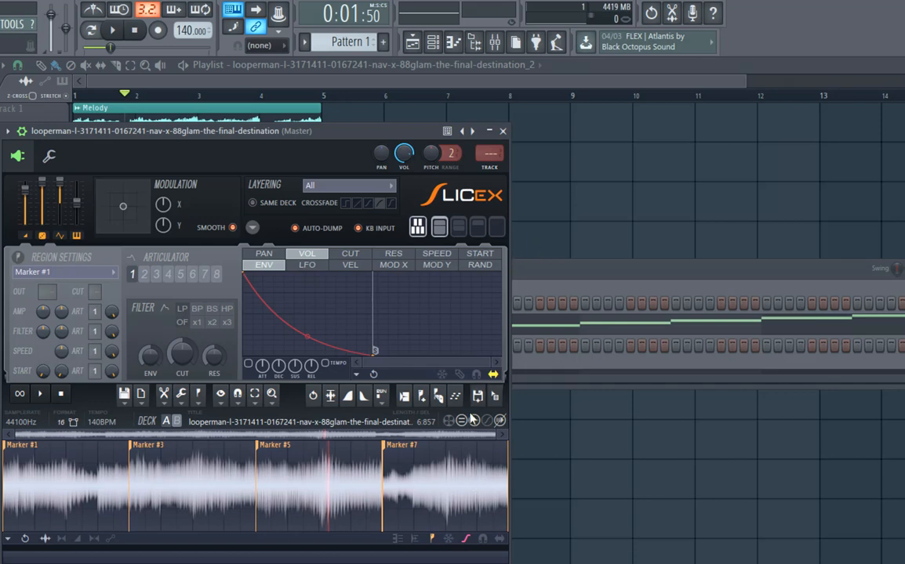
pyautogui.moveTo(487, 402); pyautogui.dragTo(79, 276)
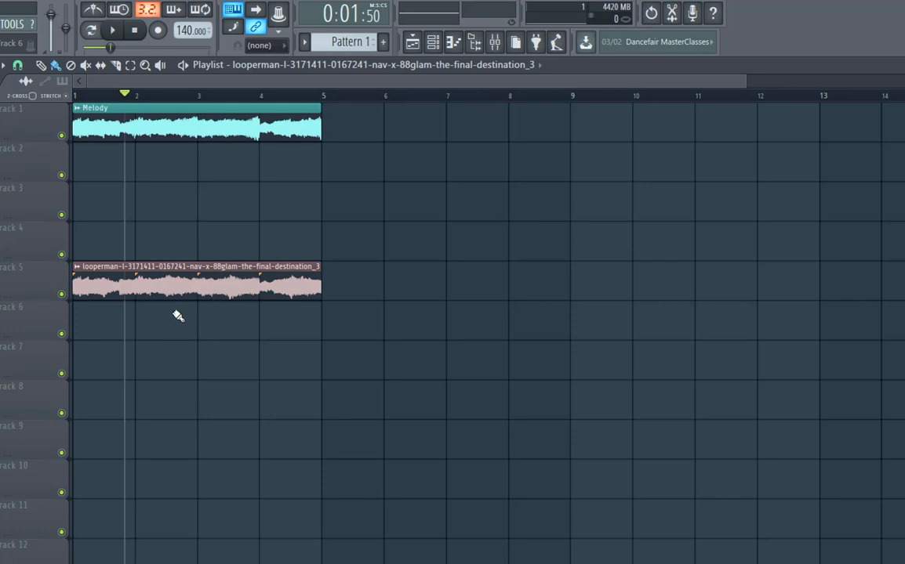
pyautogui.rightClick(259, 121)
pyautogui.moveTo(199, 274); pyautogui.dragTo(199, 115)
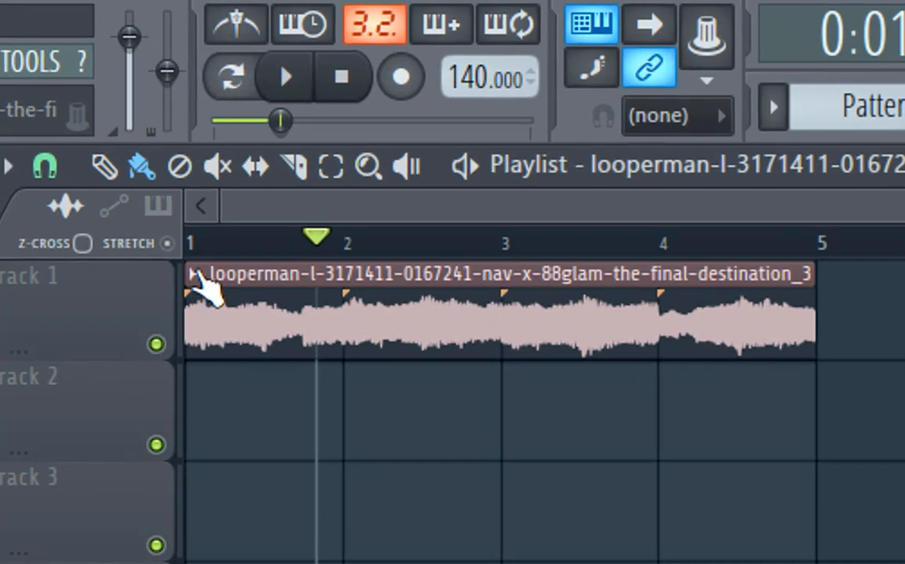
# Chop the edited loop clip on Track 1 in beats.
pyautogui.click(78, 109)
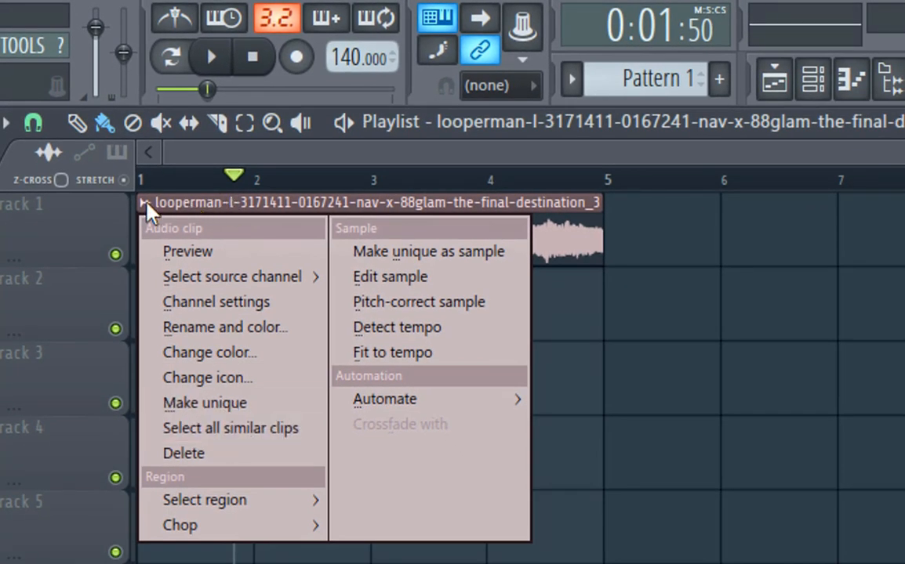
pyautogui.moveTo(235, 527)
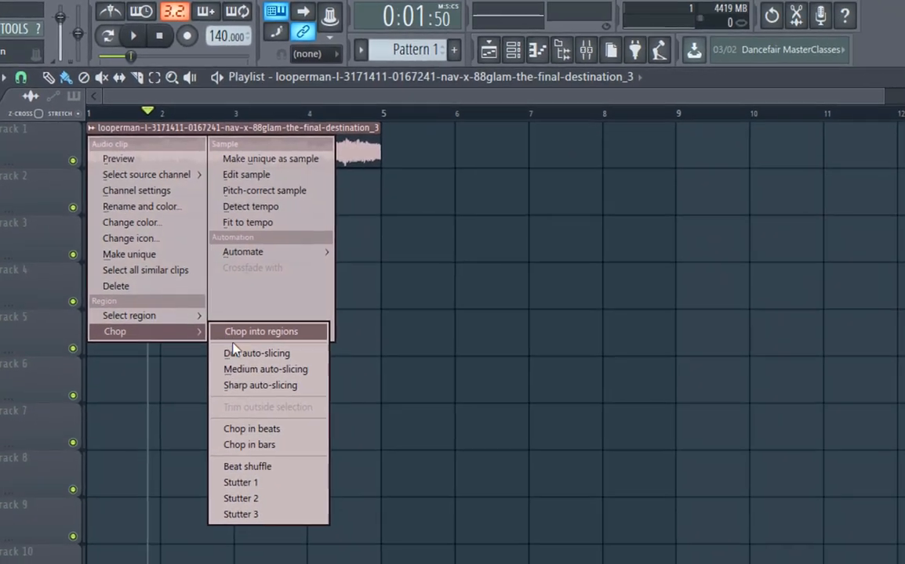
pyautogui.click(278, 430)
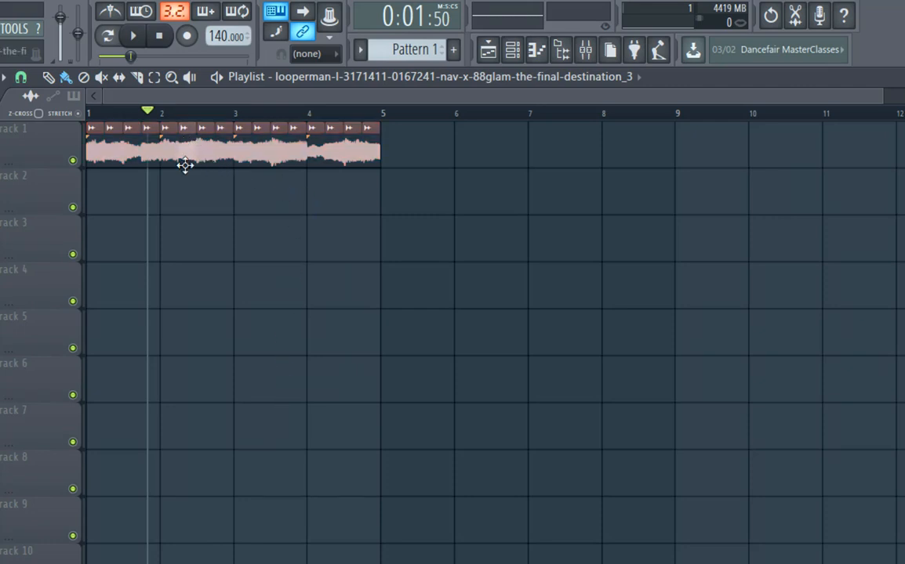
# Move the loop slice on bar 2's second beat from Track 1 down to Track 3.
pyautogui.moveTo(183, 165); pyautogui.dragTo(262, 235)
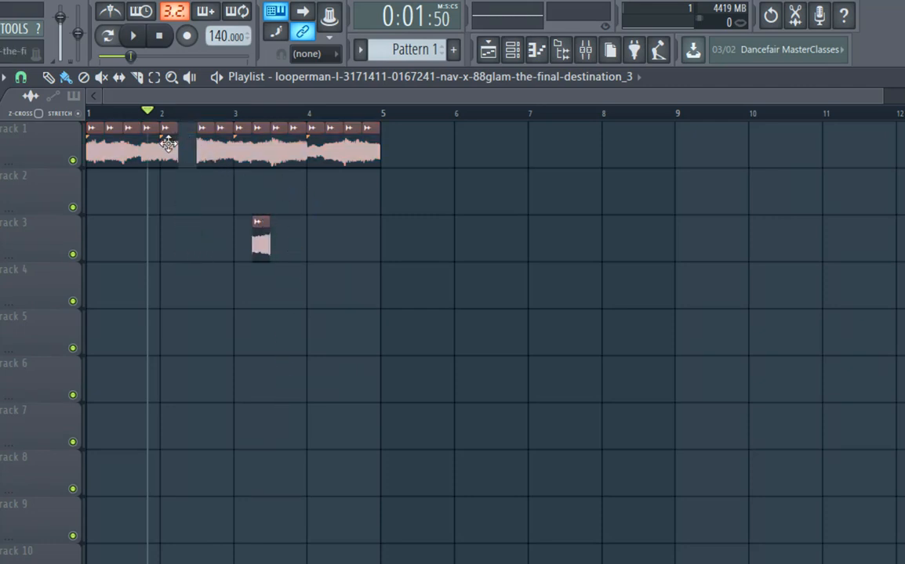
pyautogui.click(177, 283)
pyautogui.rightClick(169, 291)
# Set the playlist snap to Beat after trying Step.
pyautogui.click(21, 77)
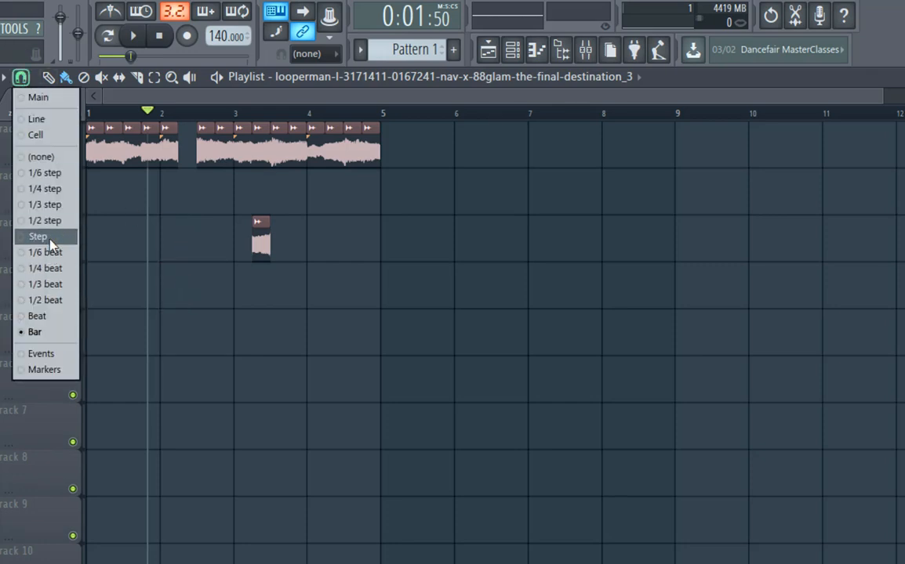
pyautogui.click(45, 234)
pyautogui.click(21, 77)
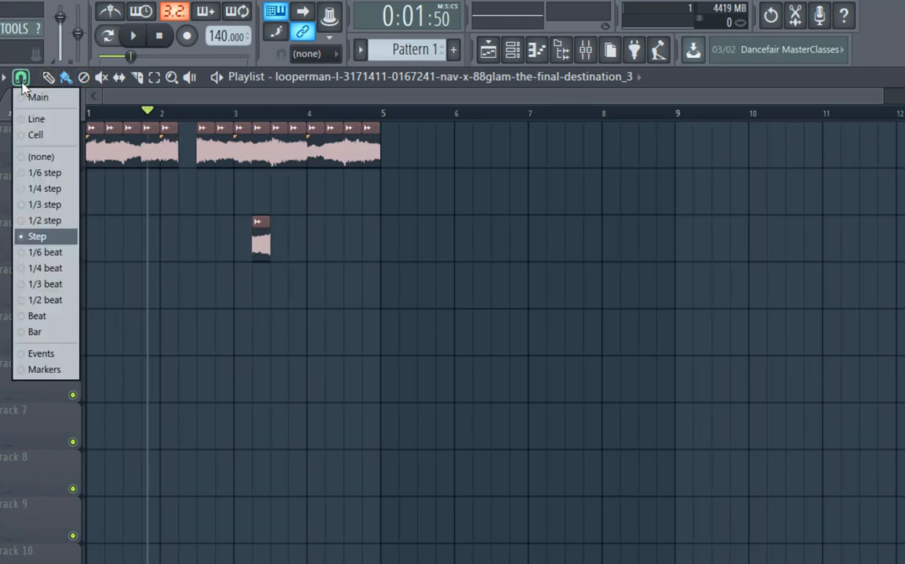
pyautogui.click(37, 316)
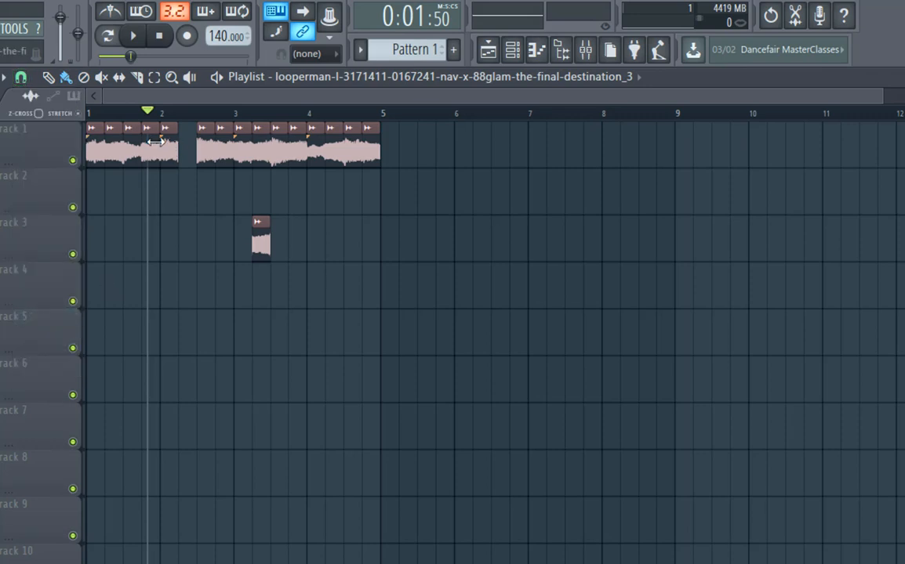
# Fill the gap on Track 1 at bar 2's second beat, delete the stray Track 3 slice and play back the loop.
pyautogui.click(180, 153)
pyautogui.rightClick(256, 241)
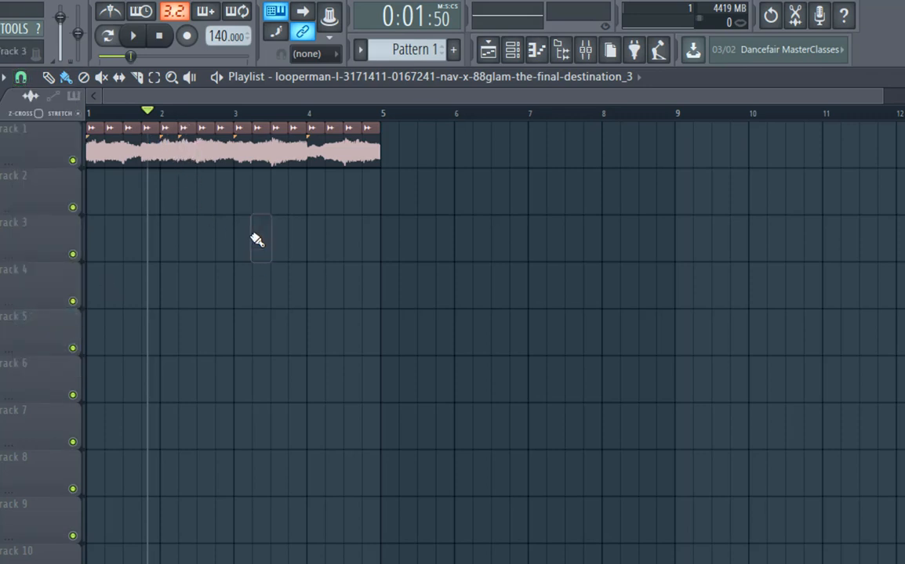
pyautogui.press('space')
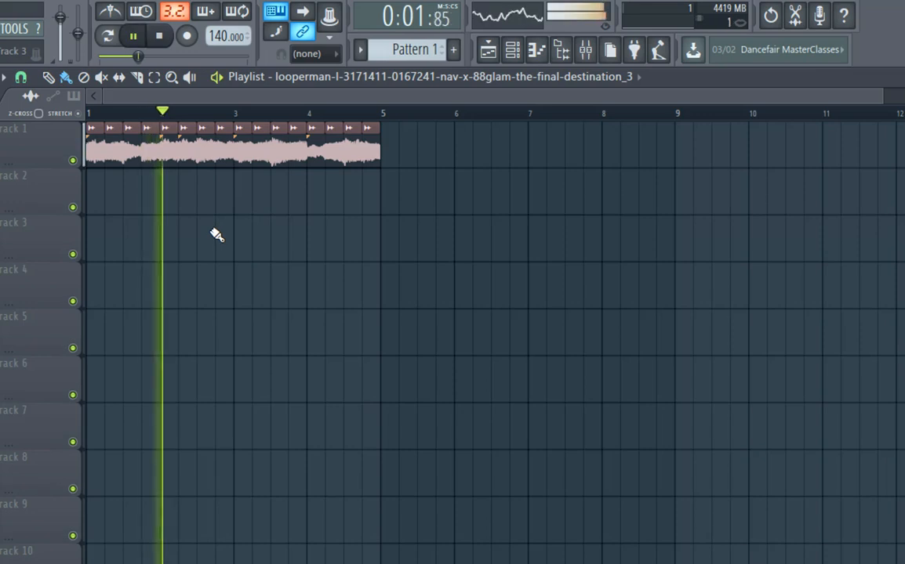
pyautogui.press('space')
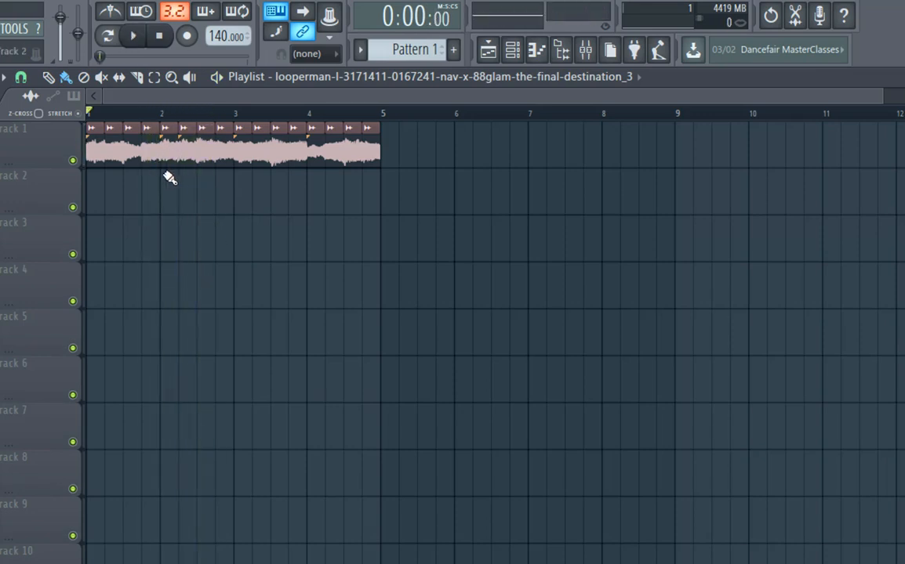
# Replace the slice on bar 2's second beat with the one from bar 3's fourth beat, and fill the gap left behind with another slice.
pyautogui.rightClick(188, 153)
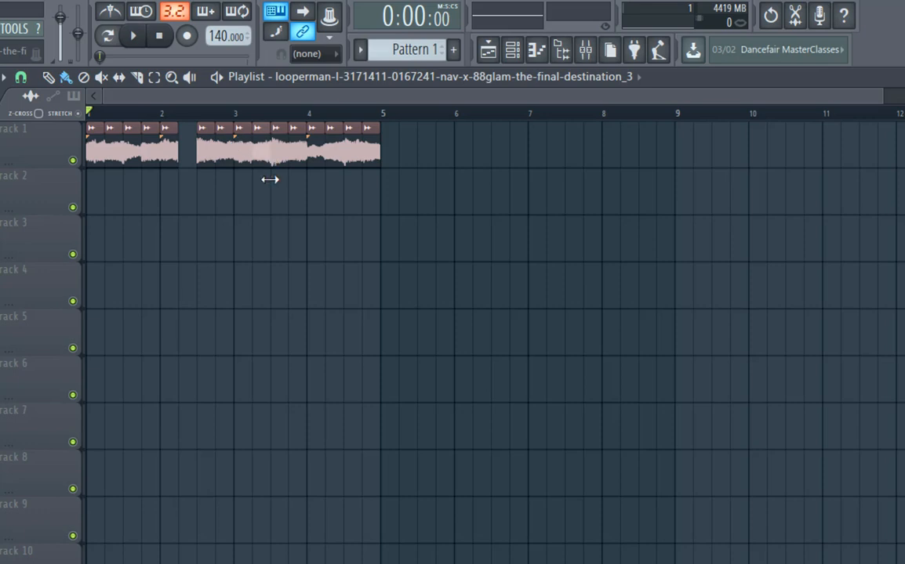
pyautogui.moveTo(292, 145); pyautogui.dragTo(188, 153)
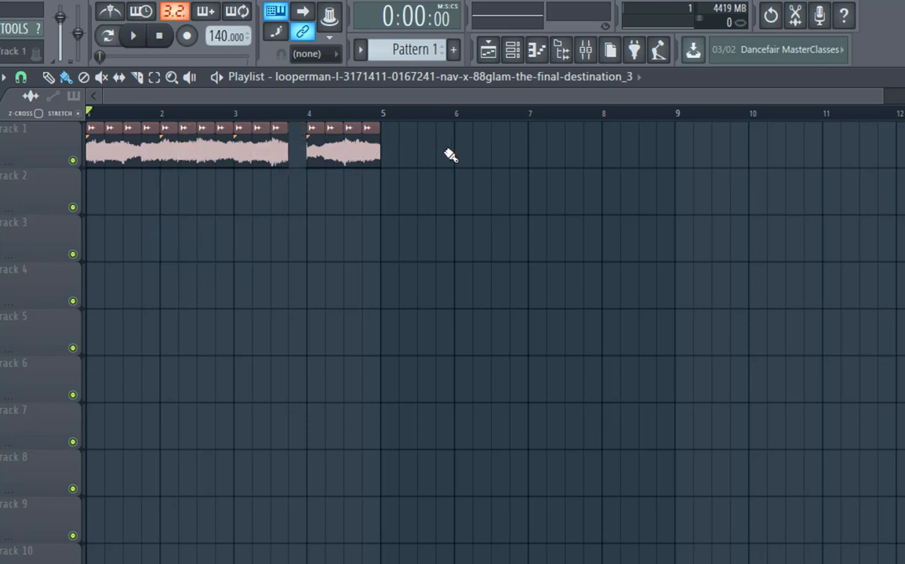
pyautogui.moveTo(282, 151); pyautogui.dragTo(305, 150)
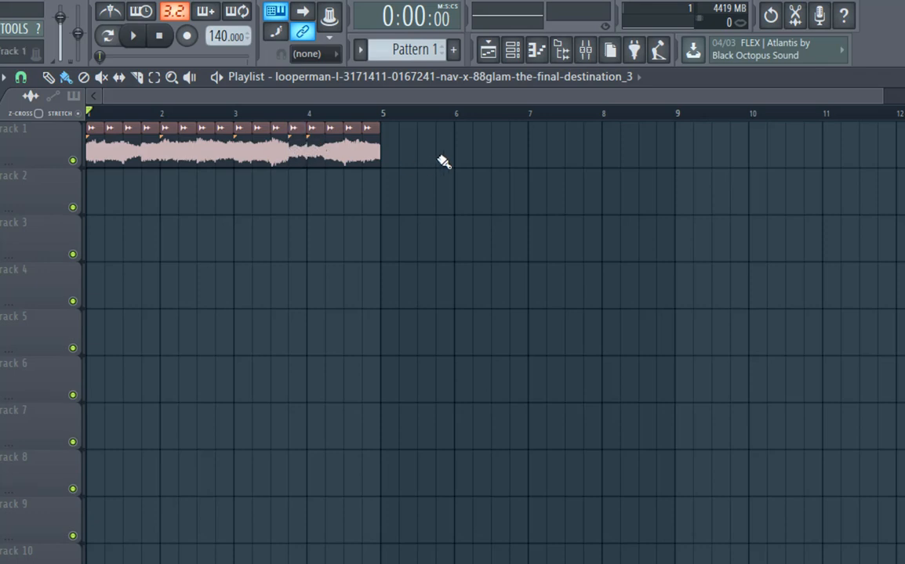
# Route the edited loop's channel (loop..on_3) to mixer Insert 1 and bring up the mixer.
pyautogui.click(511, 49)
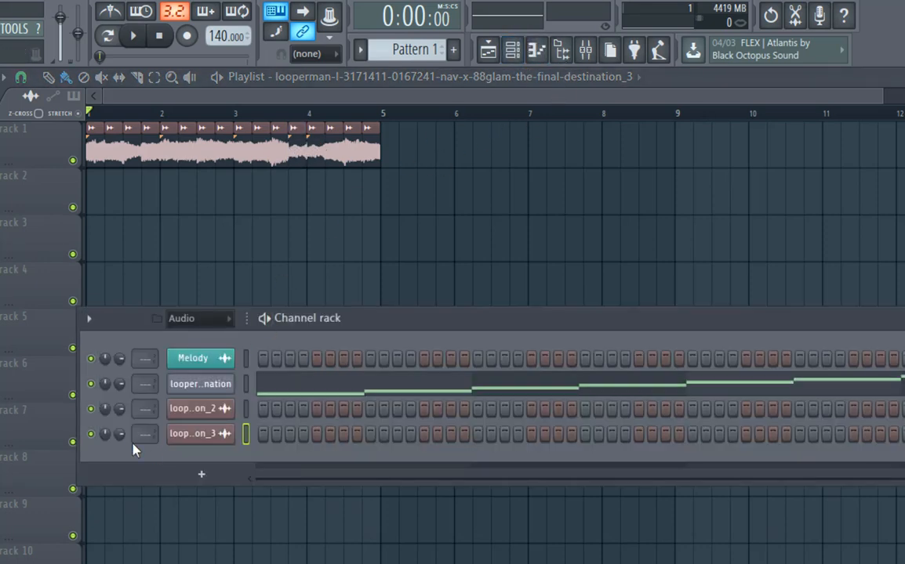
pyautogui.moveTo(139, 434); pyautogui.dragTo(140, 427)
pyautogui.click(586, 52)
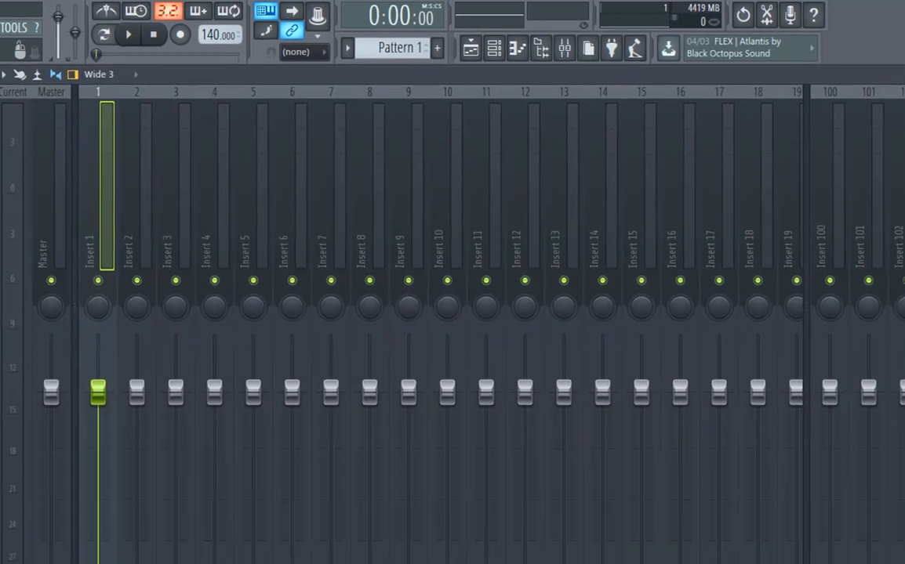
# Load Gross Beat into slot 9 of Insert 1 with the Momentary preset and its 1/2 Speed time slot.
pyautogui.click(888, 289)
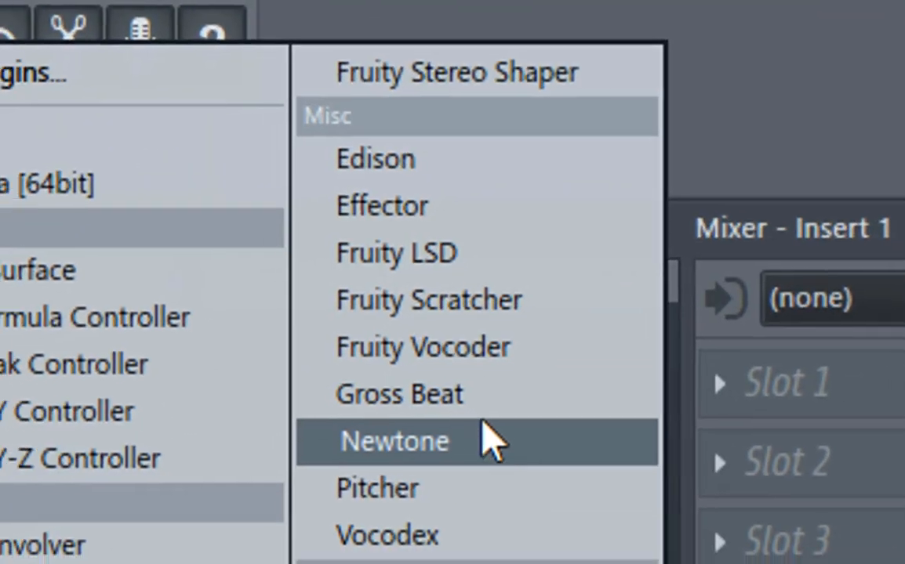
pyautogui.click(478, 405)
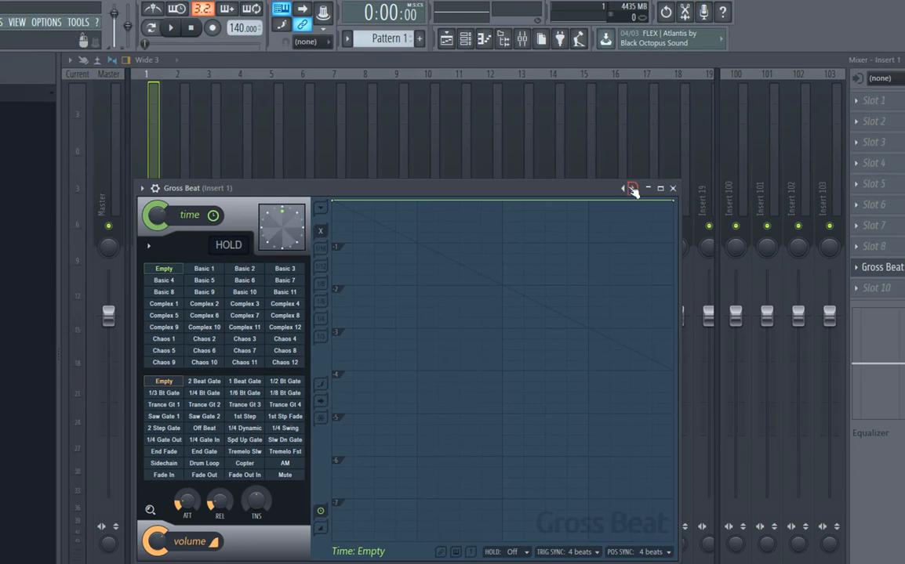
pyautogui.click(632, 190)
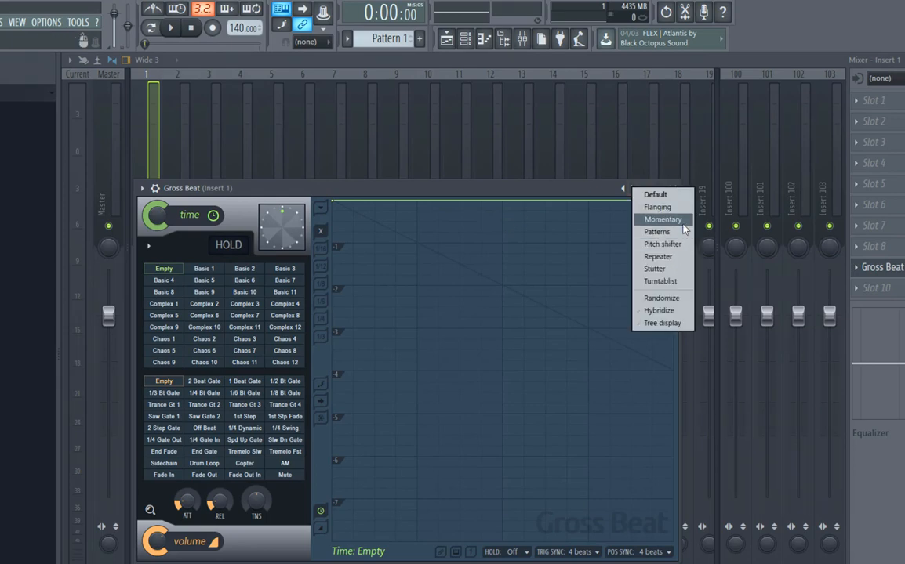
pyautogui.click(684, 228)
pyautogui.click(247, 351)
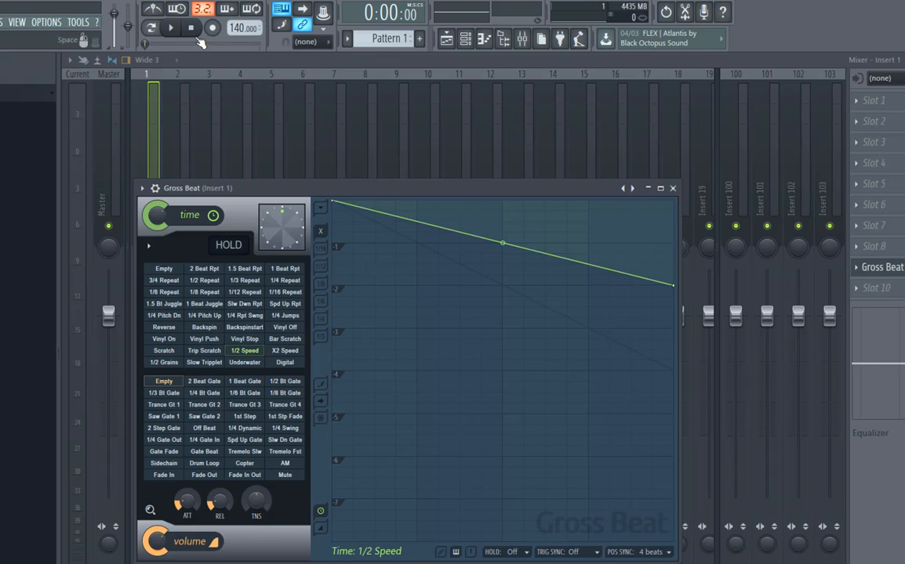
# Play back the loop through the half-speed effect and close the Gross Beat window.
pyautogui.click(170, 27)
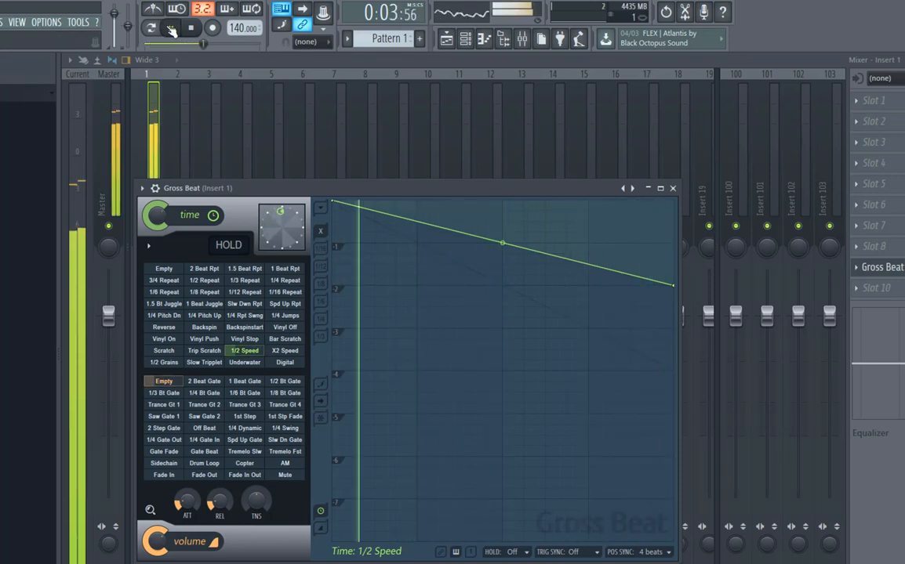
pyautogui.click(171, 27)
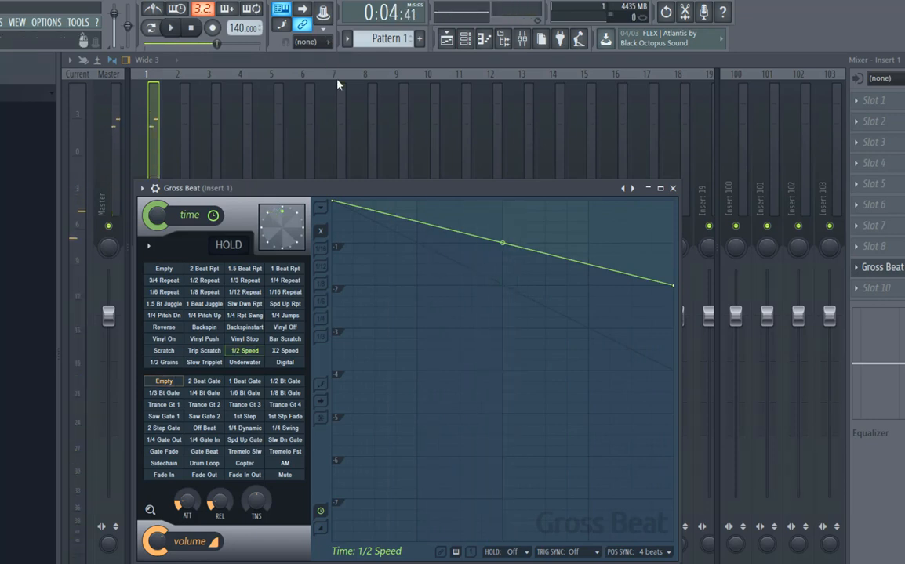
pyautogui.click(672, 187)
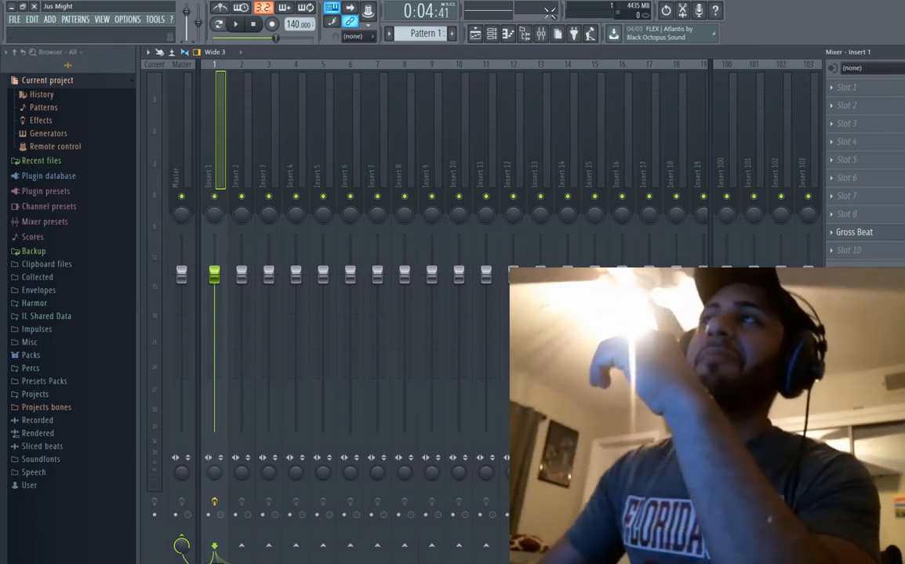
# Bring up the playlist and the channel rack of the Play Money.flp project.
pyautogui.click(489, 35)
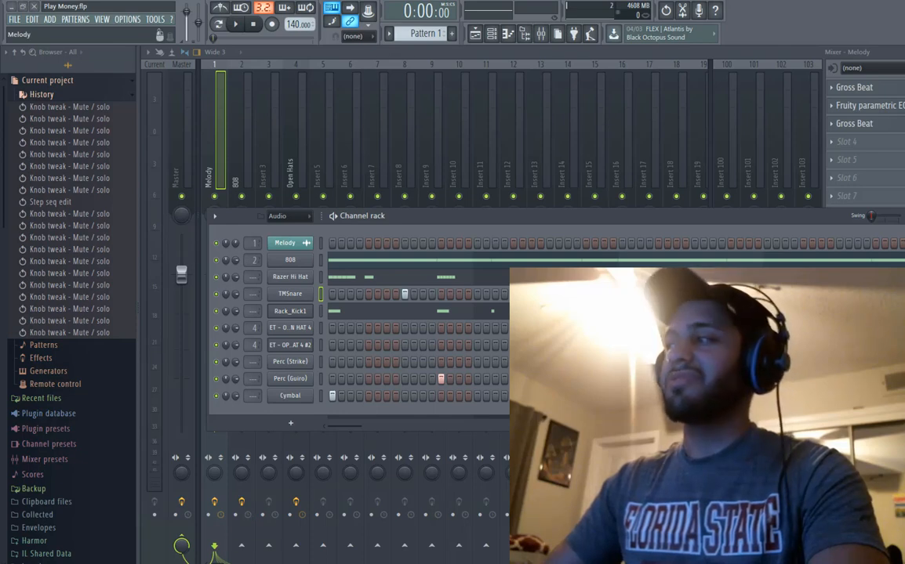
pyautogui.press('F6')
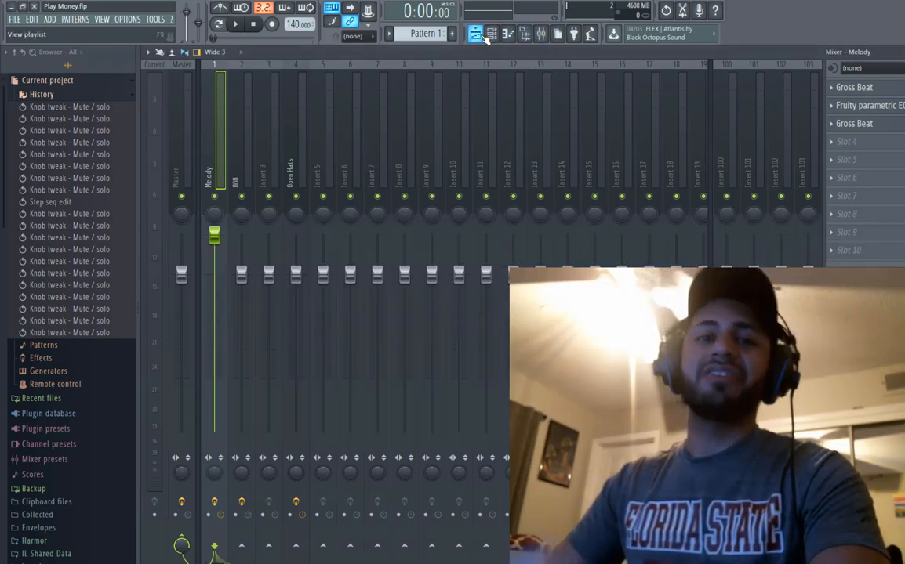
pyautogui.click(475, 34)
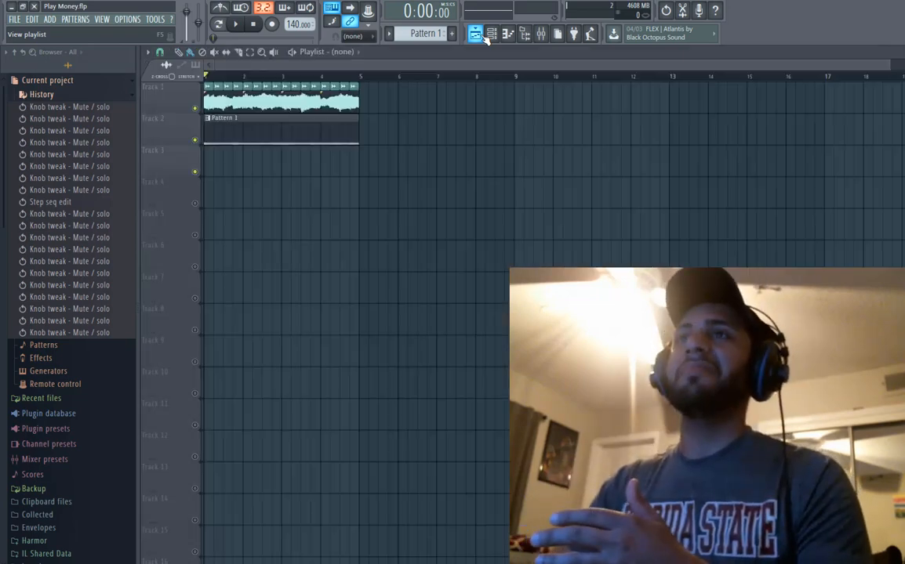
pyautogui.click(491, 34)
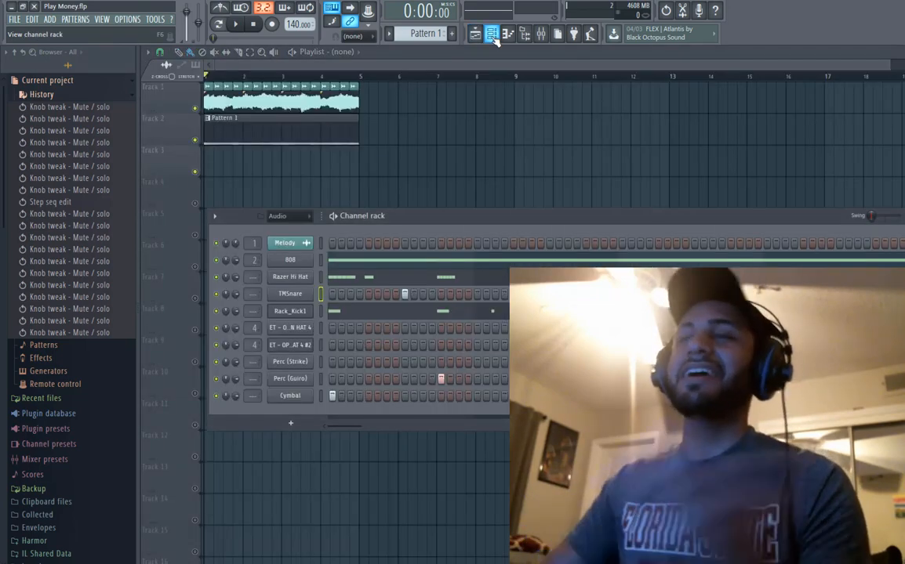
# Solo the Melody channel and play back the melody on its own.
pyautogui.rightClick(219, 243)
pyautogui.click(234, 248)
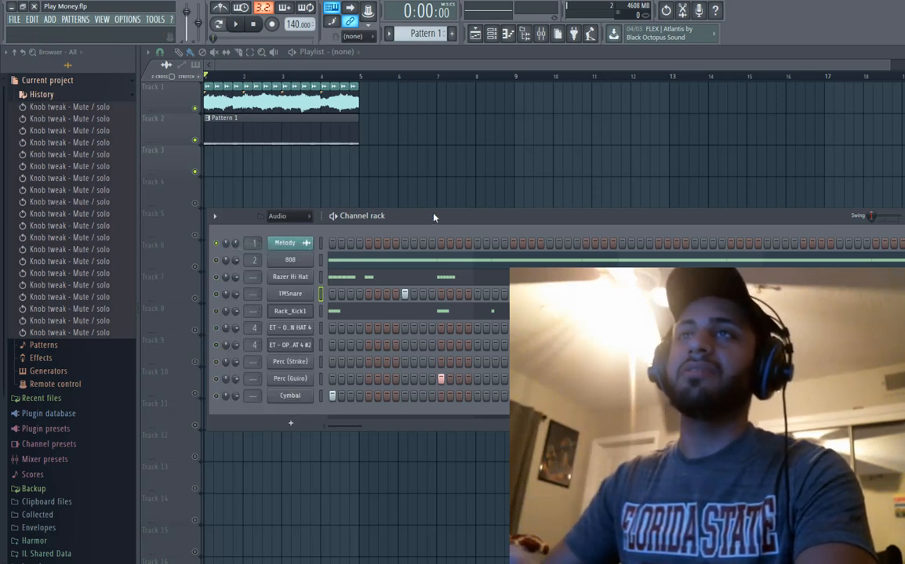
pyautogui.press('space')
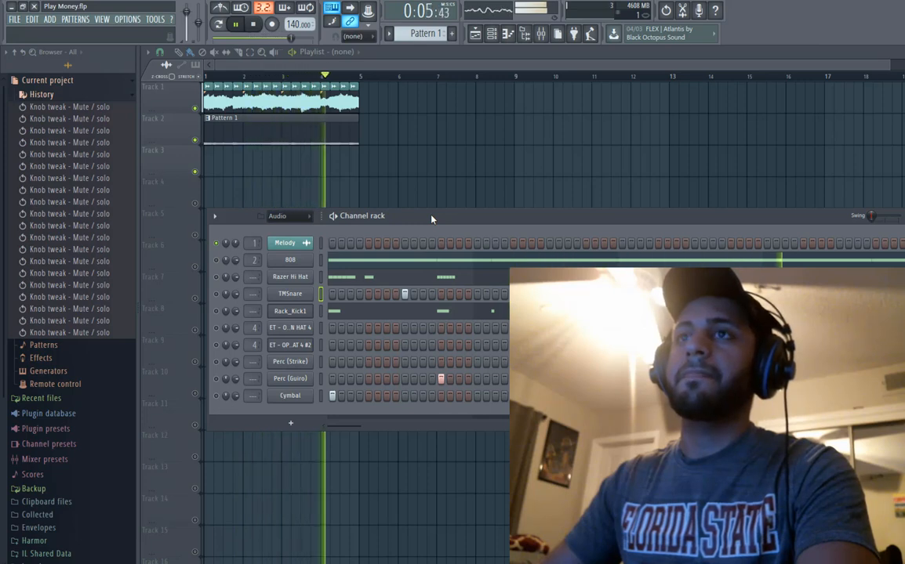
pyautogui.press('space')
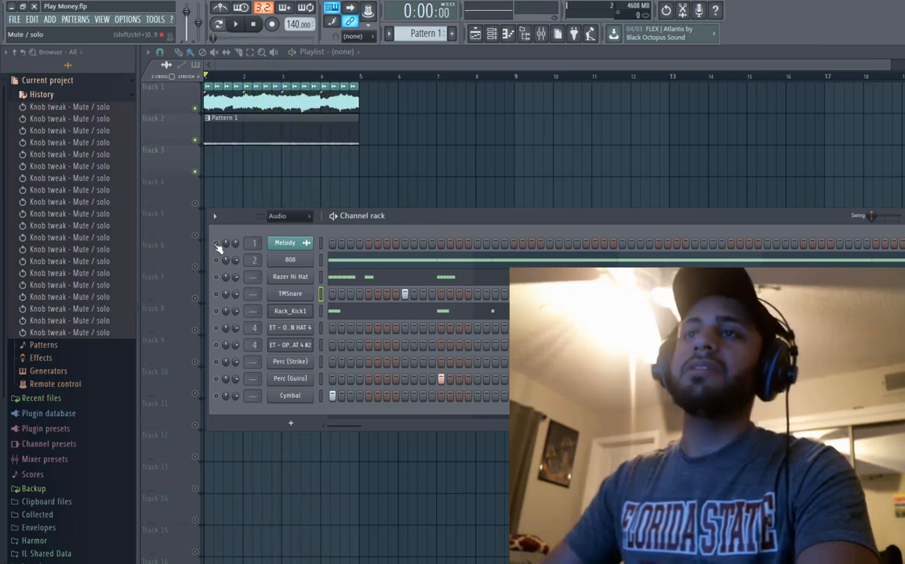
# Inspect the Razer Hi Hat channel's sample settings, switching Reverse off and back on to compare the waveform.
pyautogui.click(291, 277)
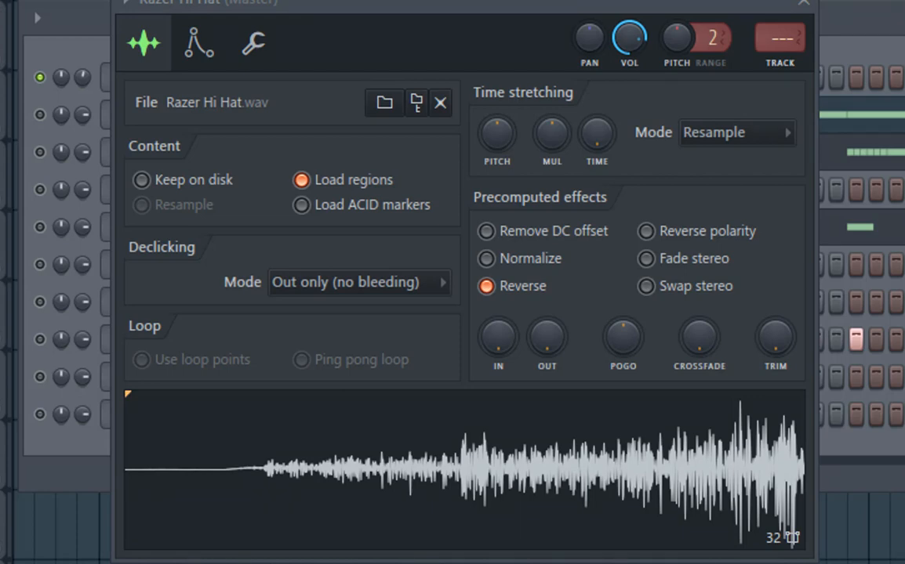
pyautogui.click(803, 6)
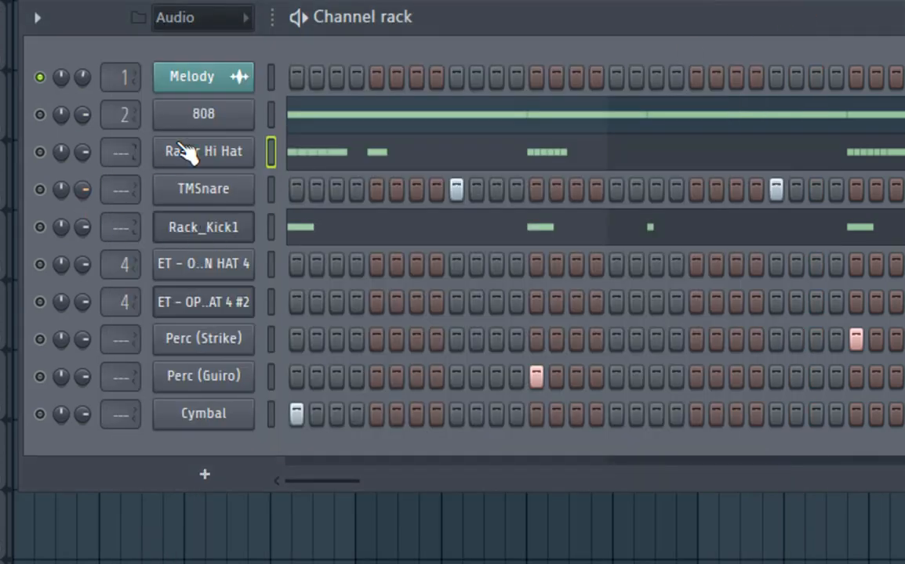
pyautogui.click(188, 153)
pyautogui.click(497, 280)
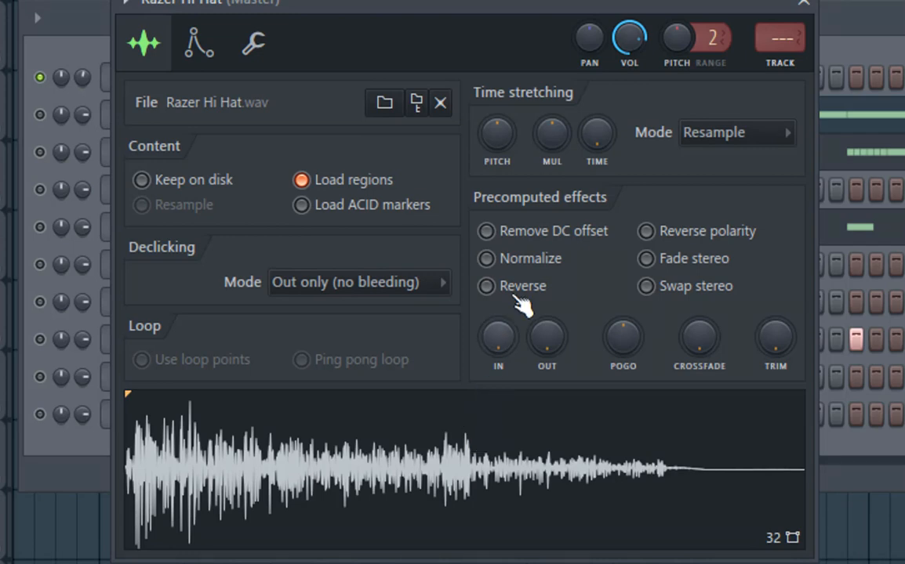
pyautogui.click(470, 279)
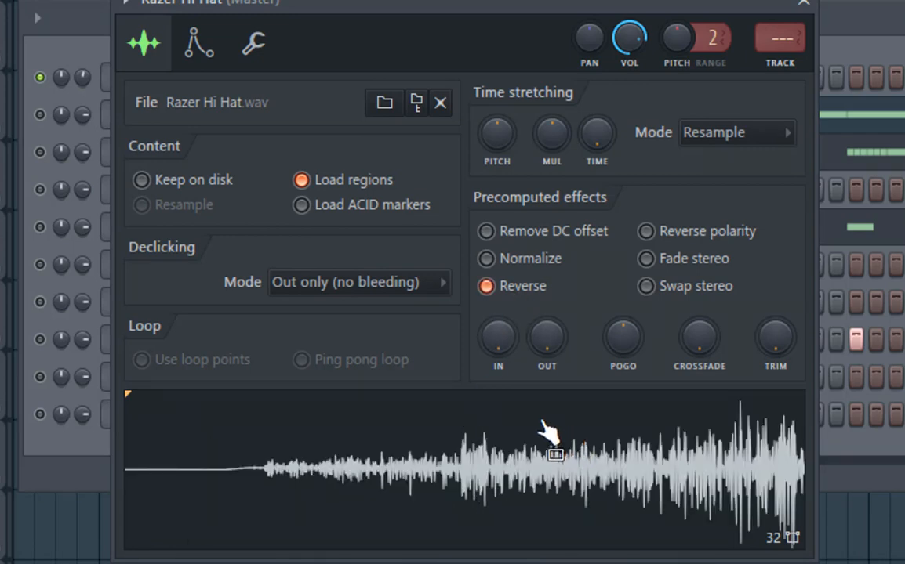
pyautogui.click(804, 4)
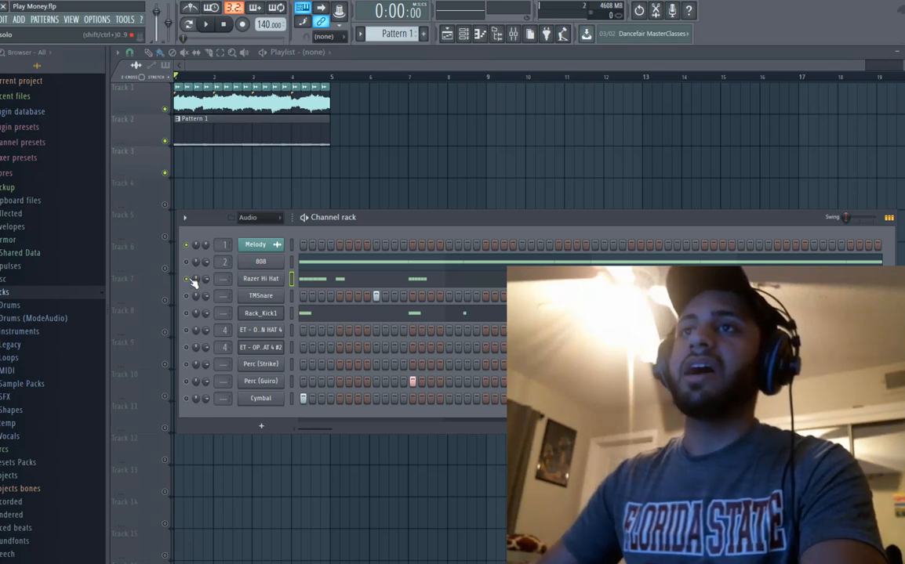
# Play the Melody with the Razer Hi Hat, and again with the TMSnare channel unmuted.
pyautogui.press('space')
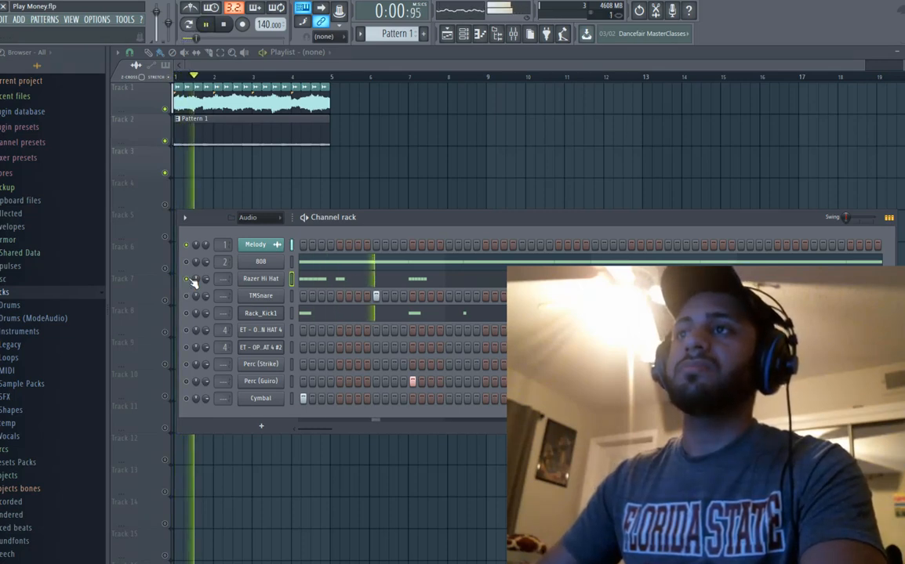
pyautogui.press('space')
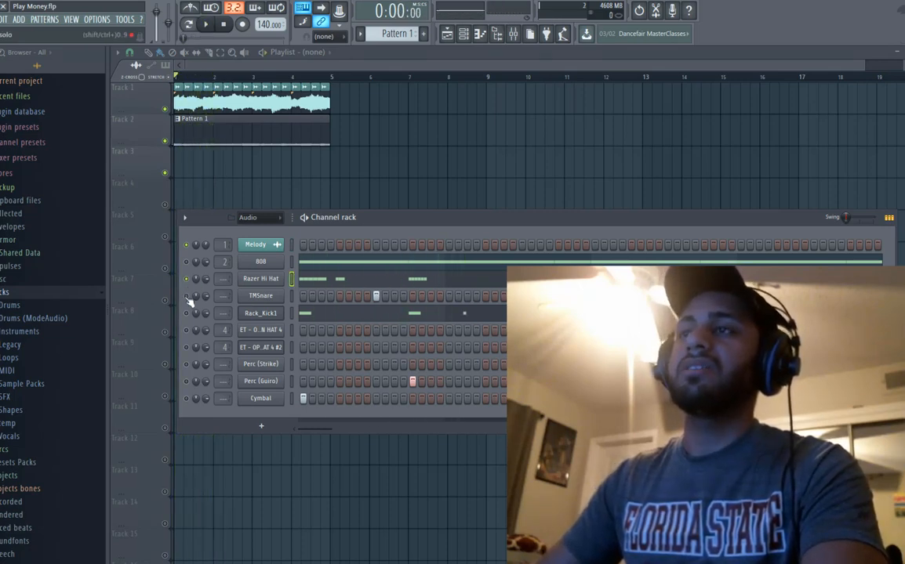
pyautogui.press('space')
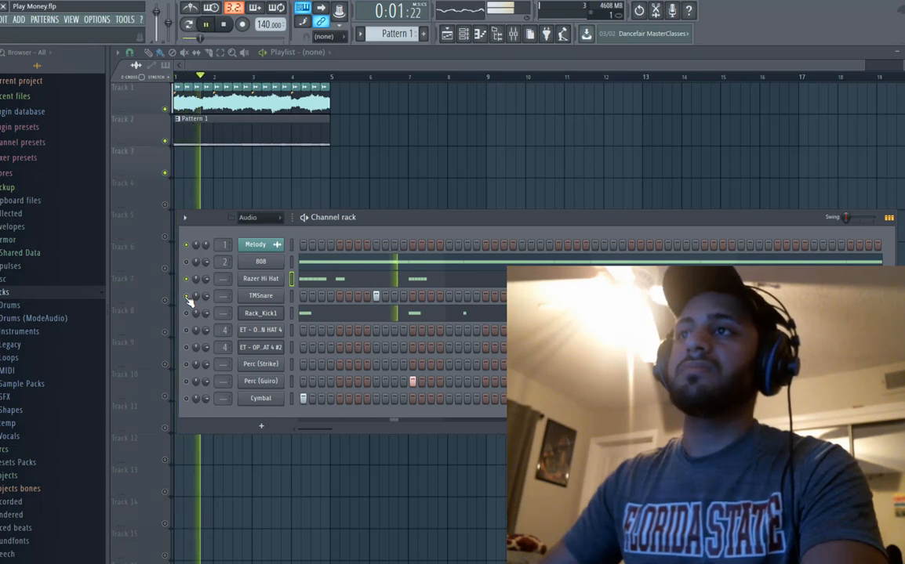
pyautogui.press('space')
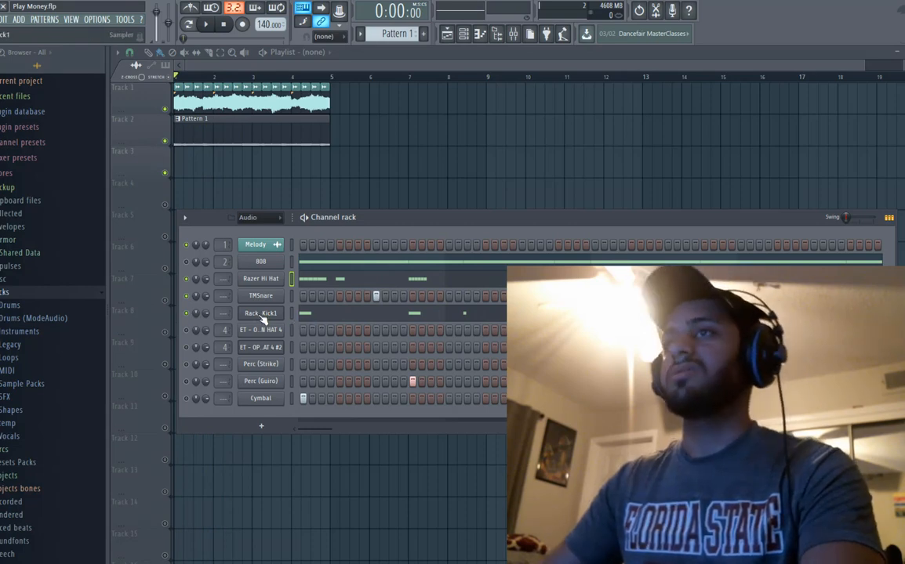
# Play the beat with the Rack_Kick1 channel unmuted, and again with both ET - OPEN HAT 4 channels unmuted.
pyautogui.press('space')
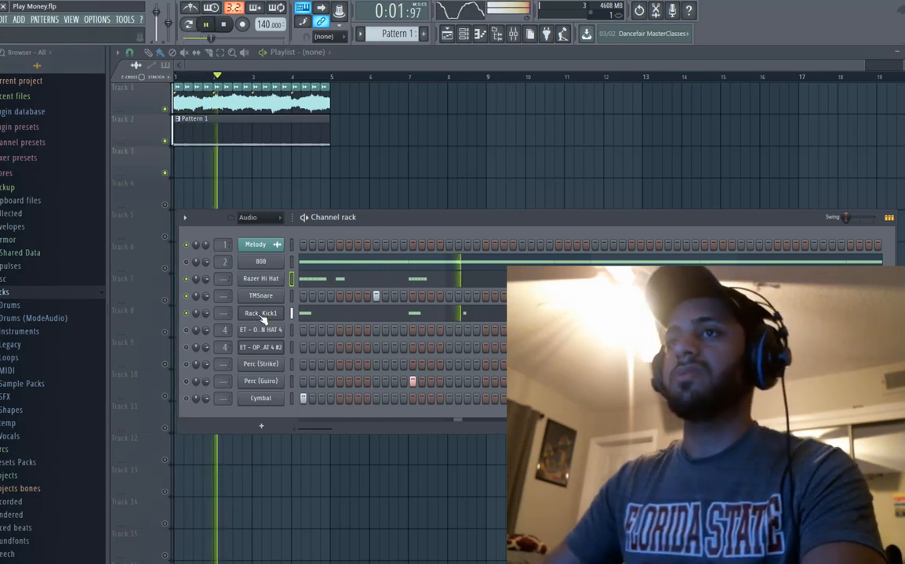
pyautogui.press('space')
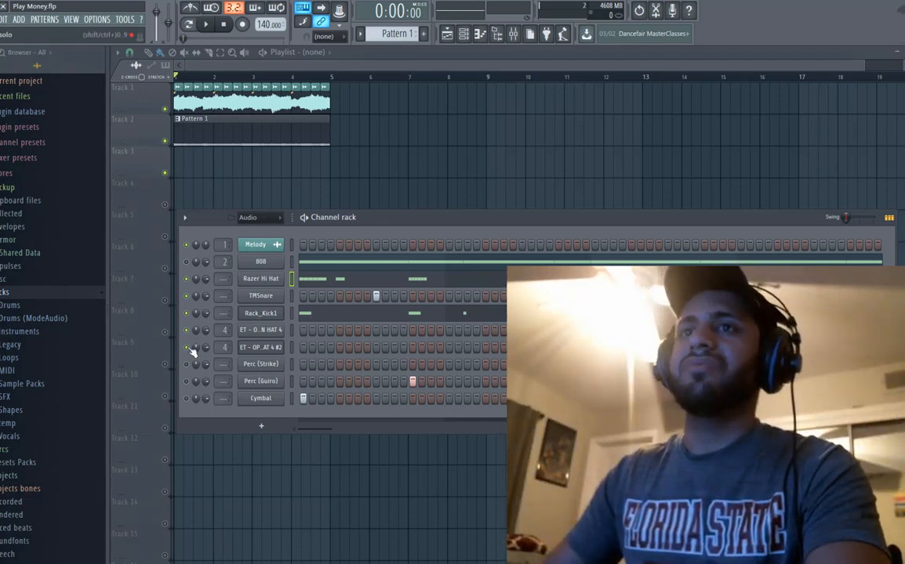
pyautogui.press('space')
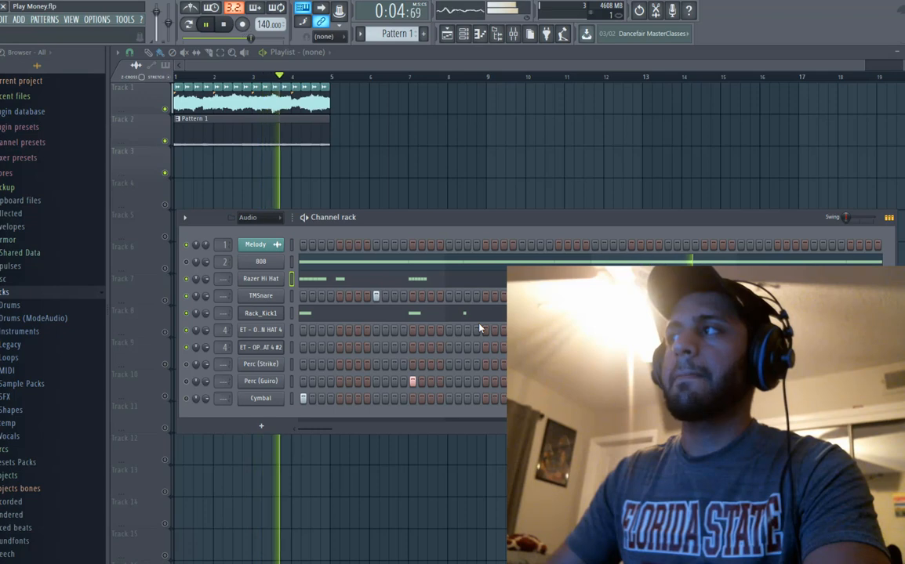
pyautogui.press('space')
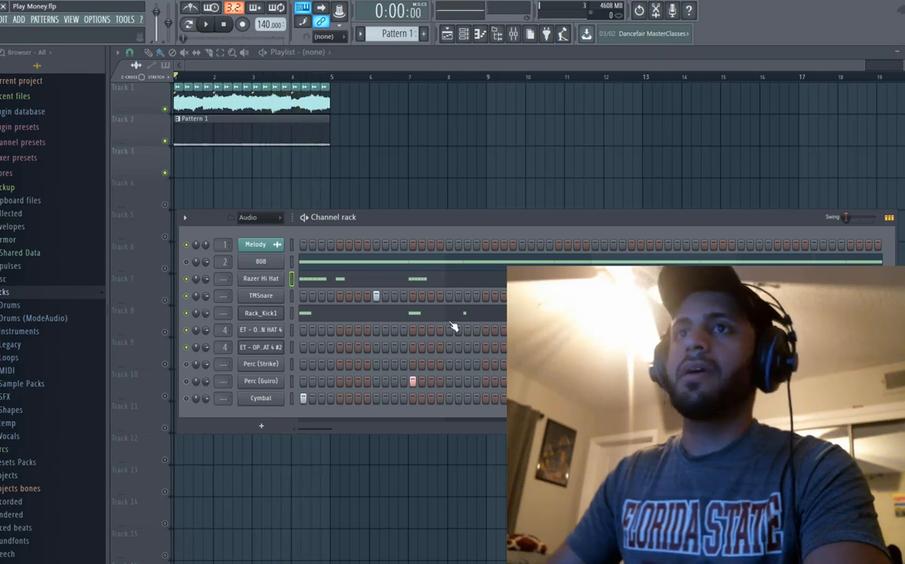
# Show the channel rack over the mixer and inspect the ET - OPEN HAT 4 sample settings, switching Reverse off and back on.
pyautogui.click(513, 34)
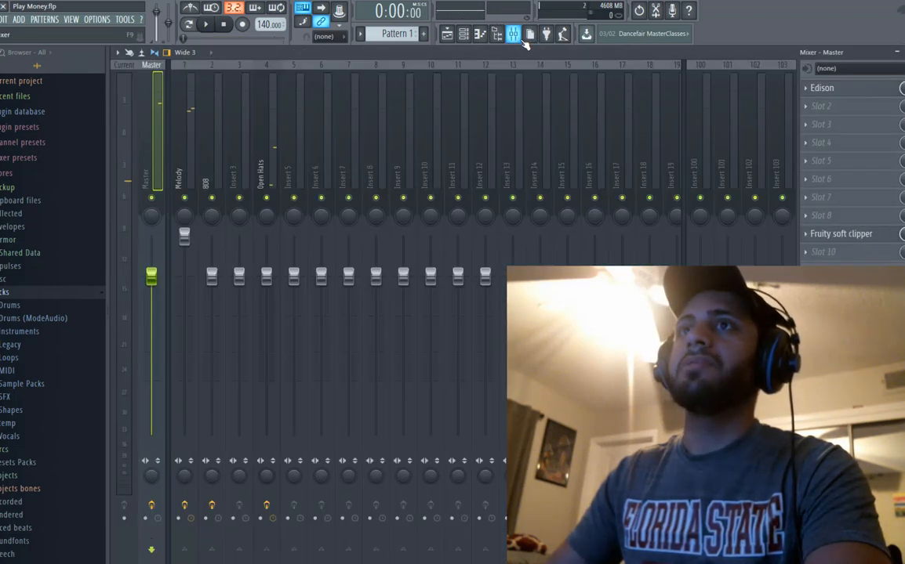
pyautogui.click(464, 35)
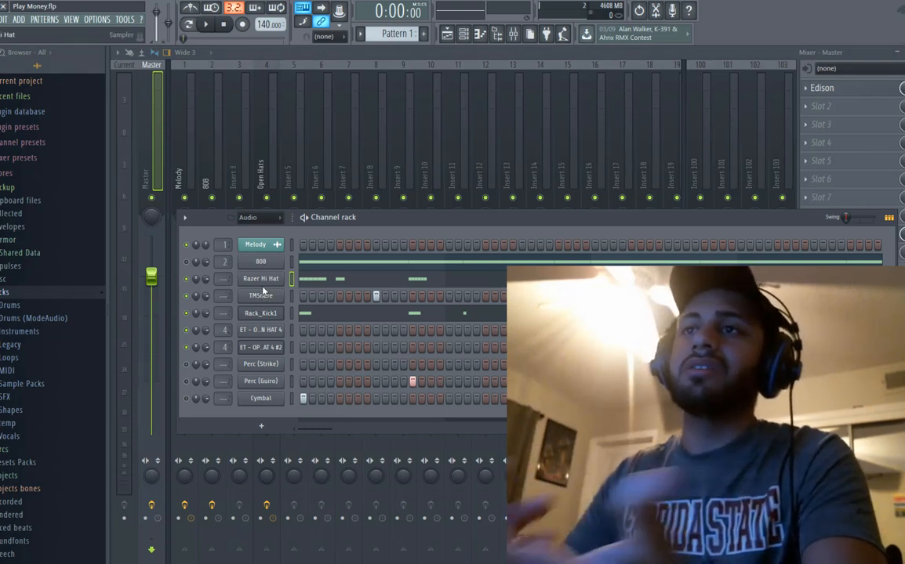
pyautogui.click(266, 330)
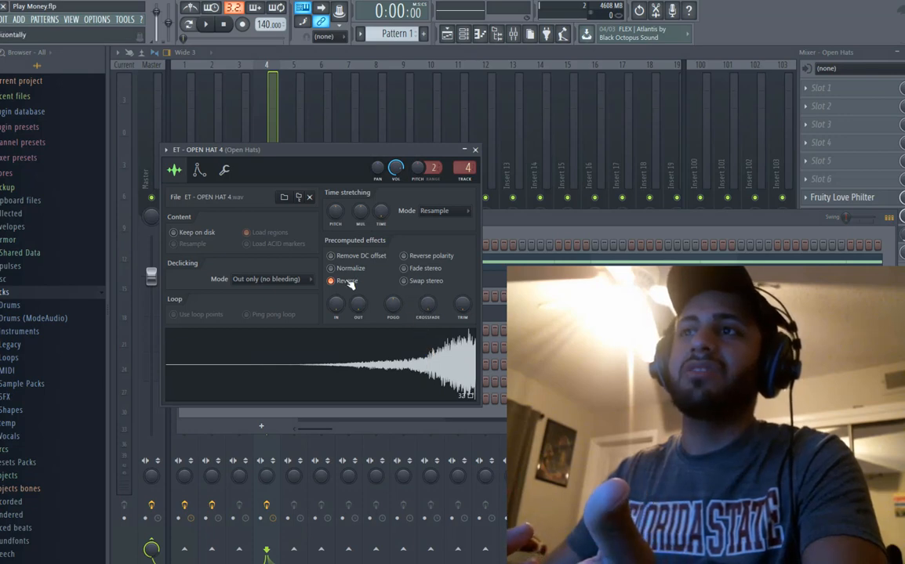
pyautogui.click(349, 282)
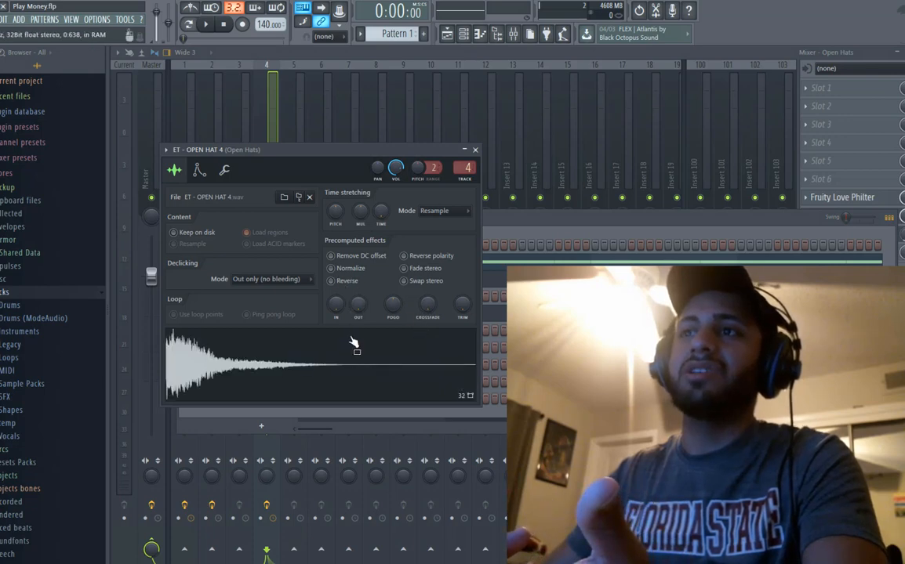
pyautogui.click(342, 281)
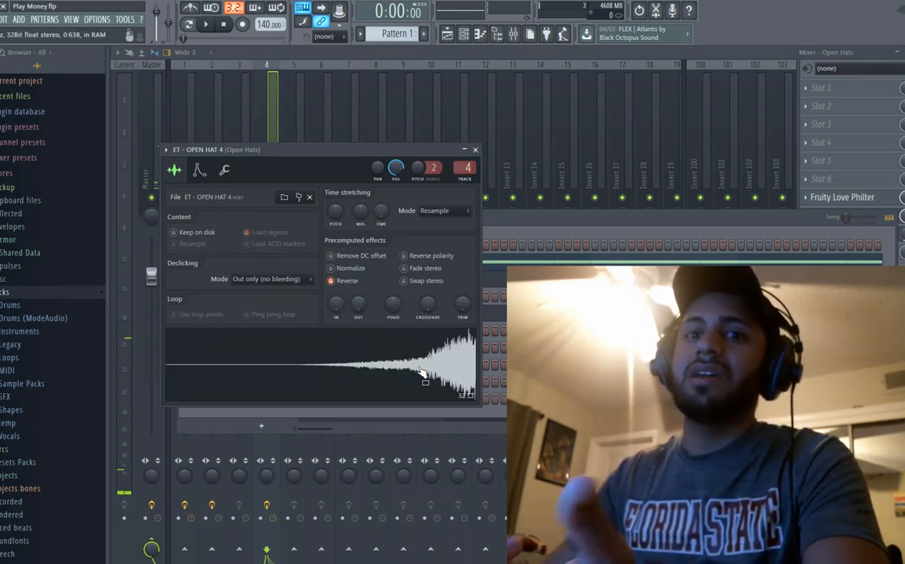
pyautogui.click(474, 149)
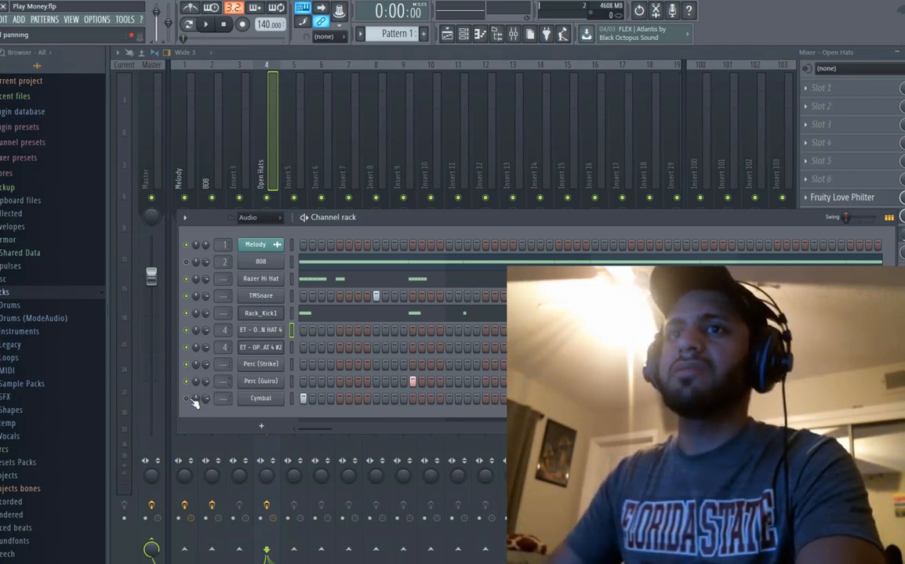
# Play the beat with the Perc and Cymbal channels unmuted, and uncover the mixer to view the Open Hats track's effects.
pyautogui.press('space')
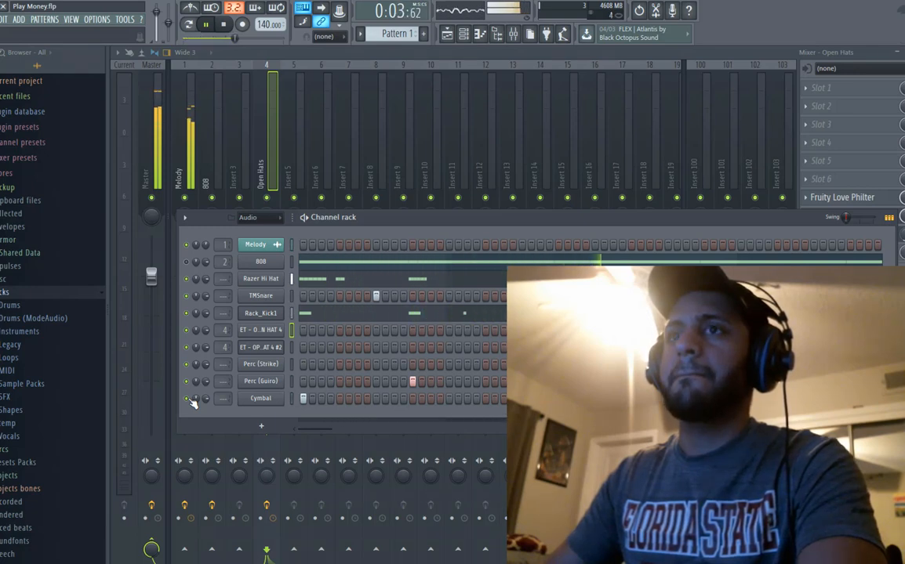
pyautogui.press('space')
pyautogui.moveTo(596, 221); pyautogui.dragTo(558, 299)
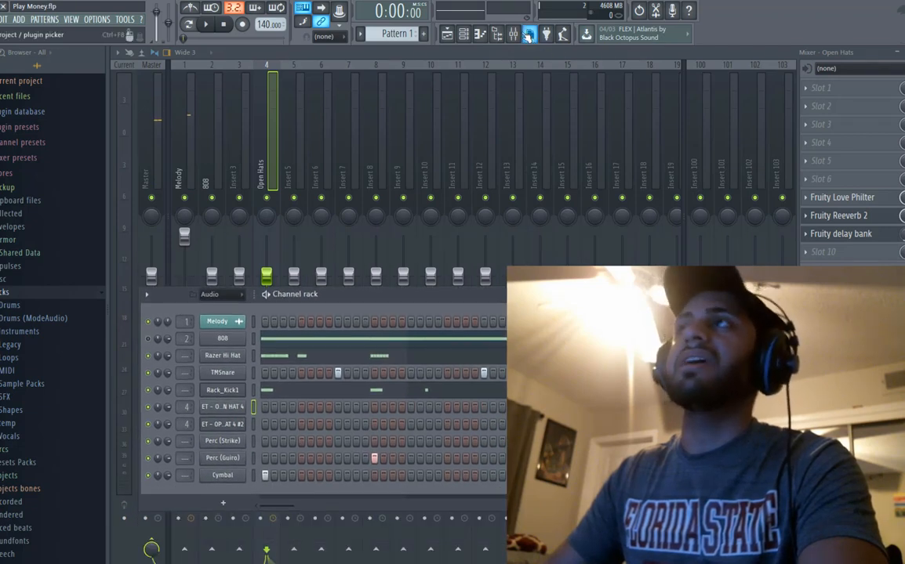
pyautogui.click(464, 34)
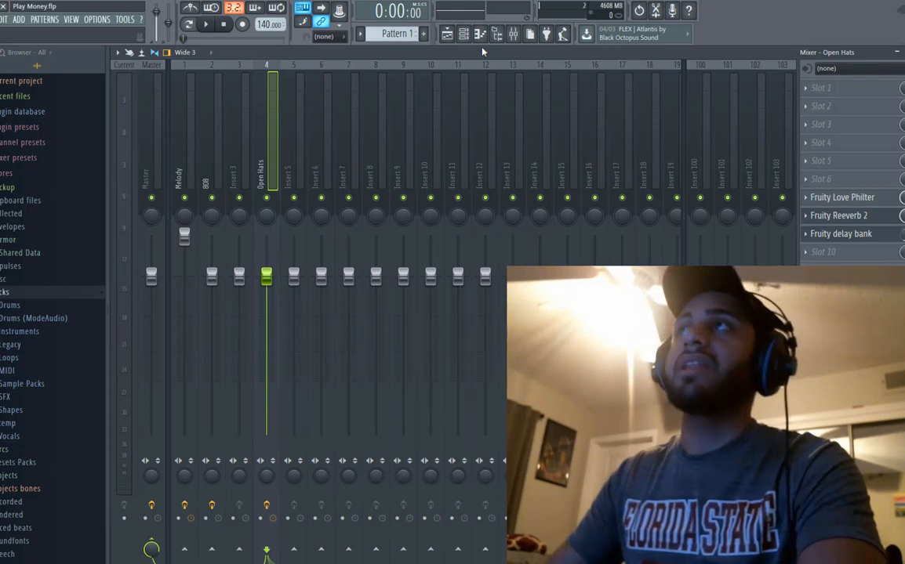
pyautogui.click(464, 34)
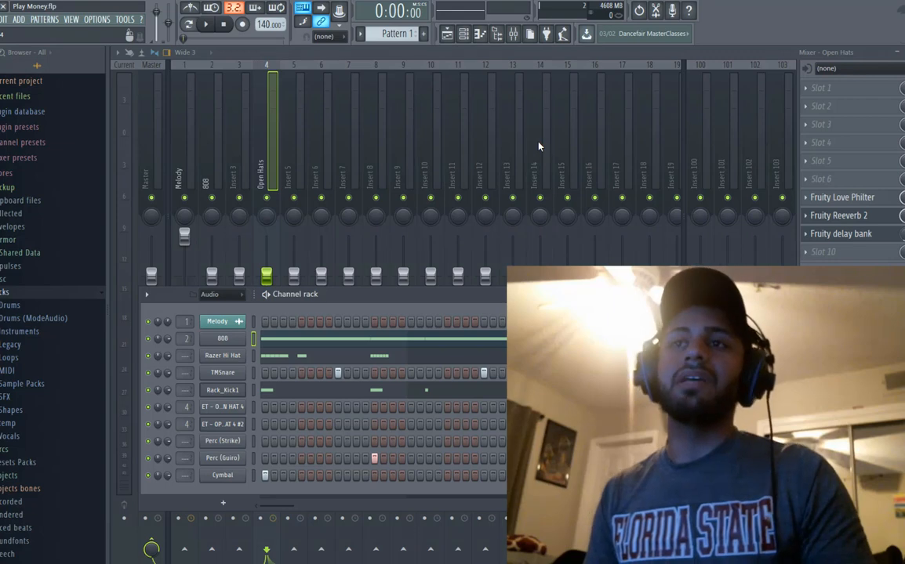
# View the 808's notes in the piano roll and play the beat with the 808 unmuted and the channel rack visible.
pyautogui.click(480, 34)
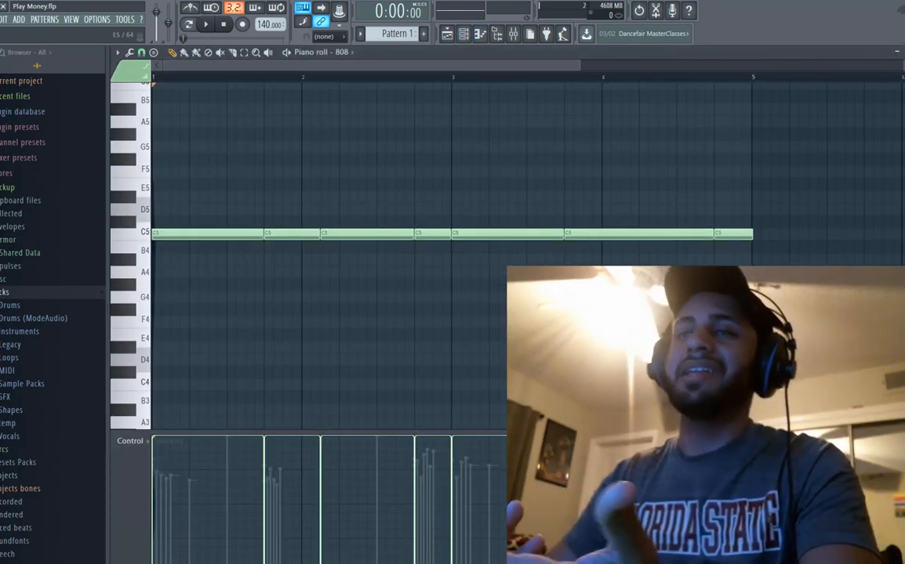
pyautogui.press('F6')
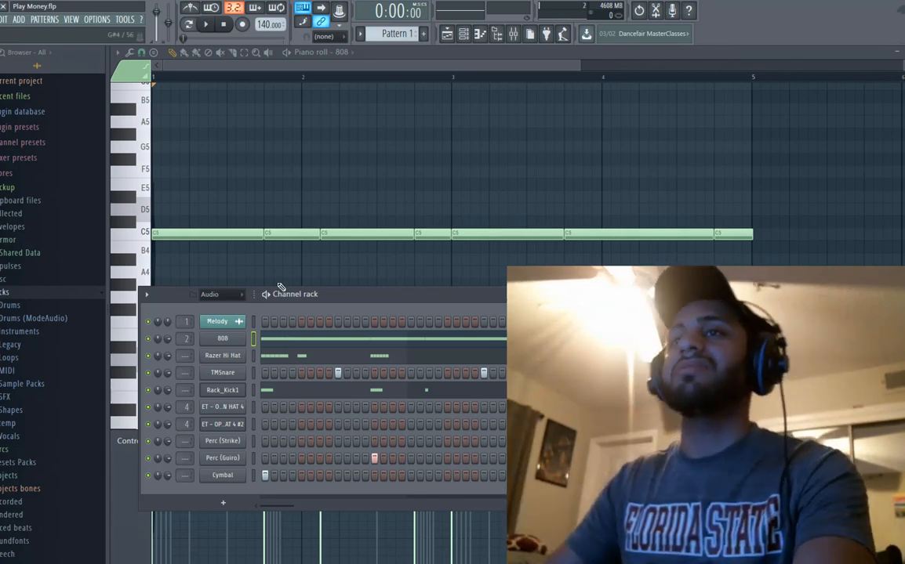
pyautogui.press('space')
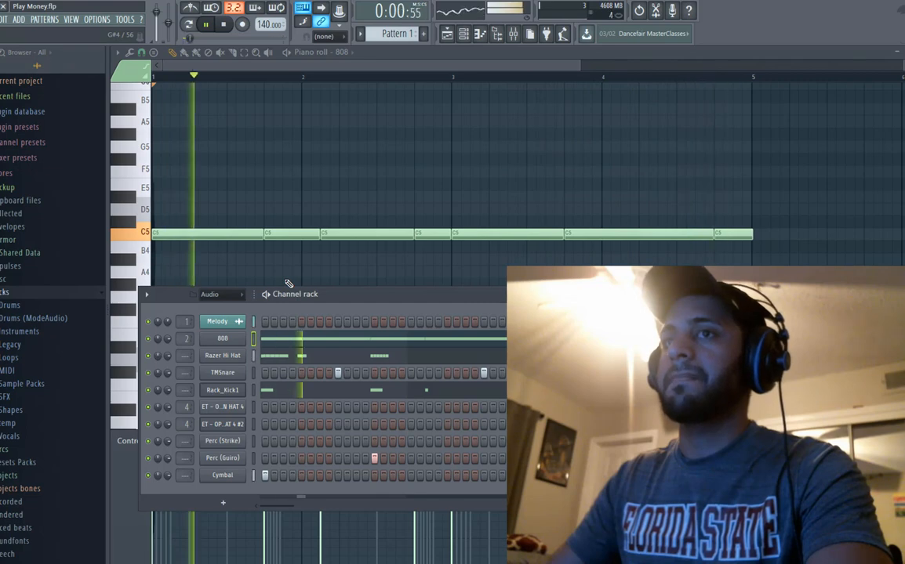
pyautogui.press('space')
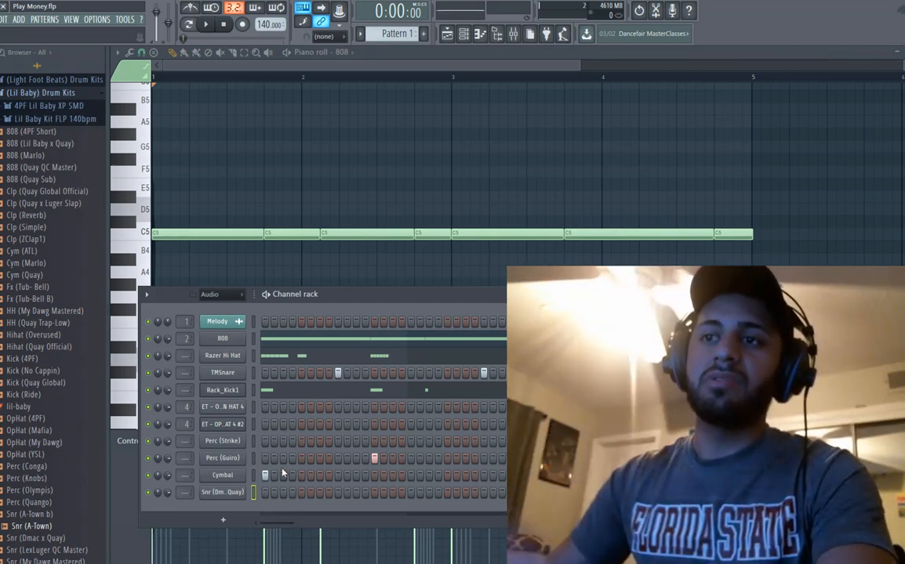
# Play back the full beat twice with all channels unmuted, including Snr (Dmac x Quay).
pyautogui.press('space')
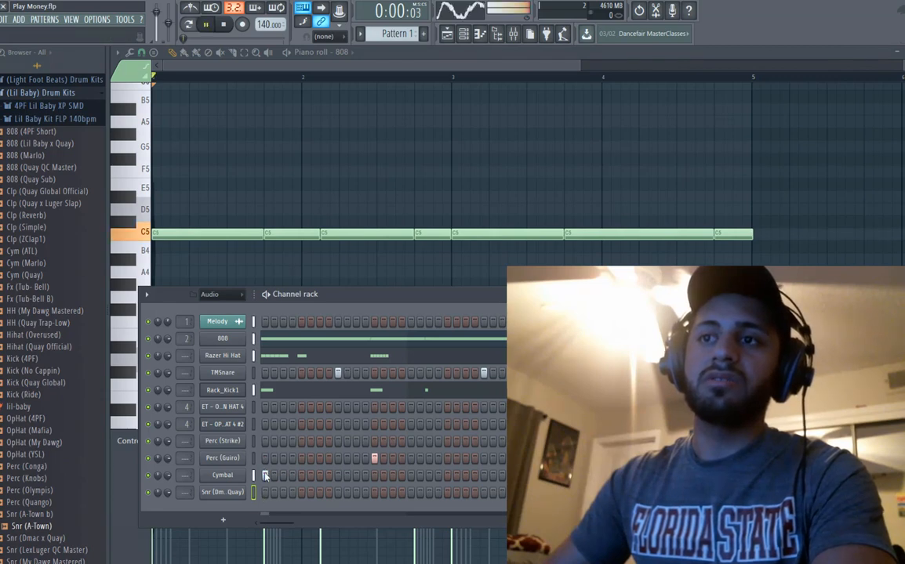
pyautogui.press('space')
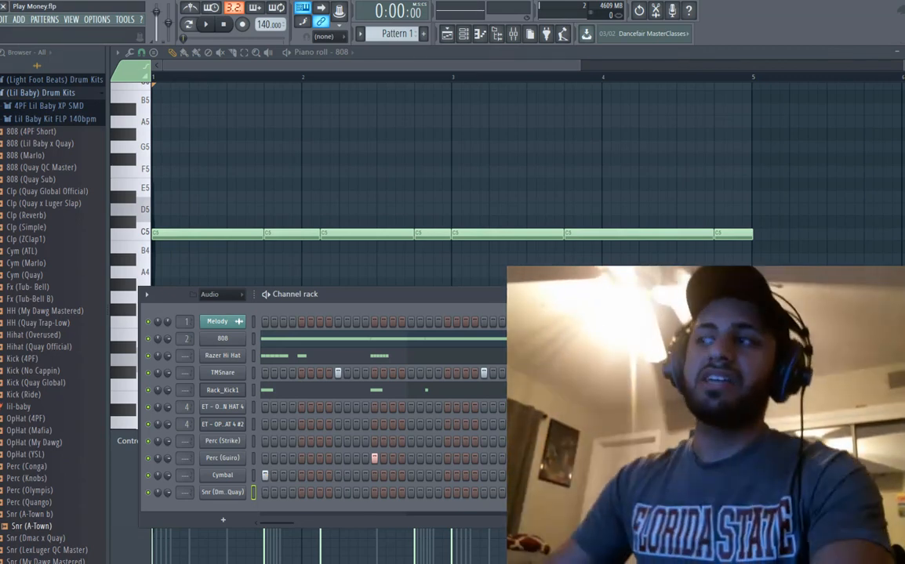
pyautogui.press('space')
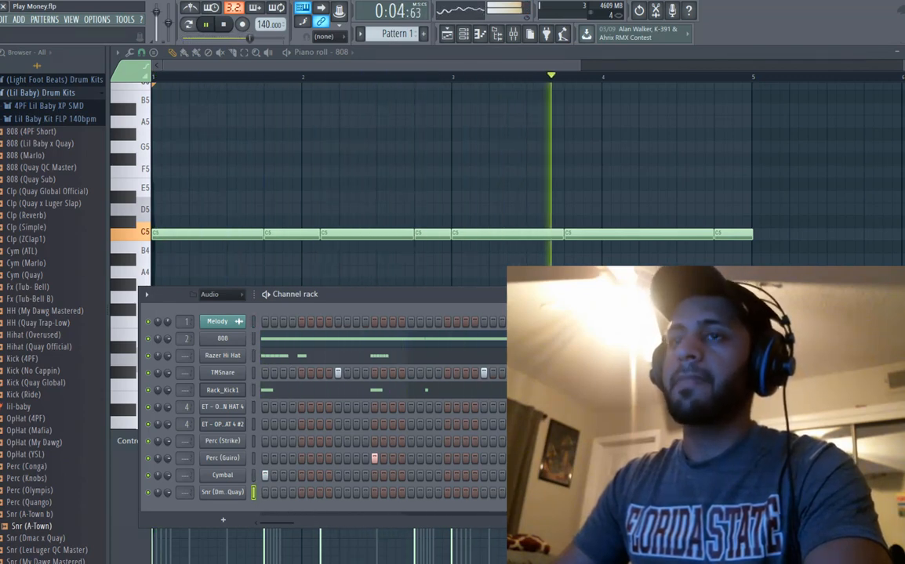
pyautogui.press('space')
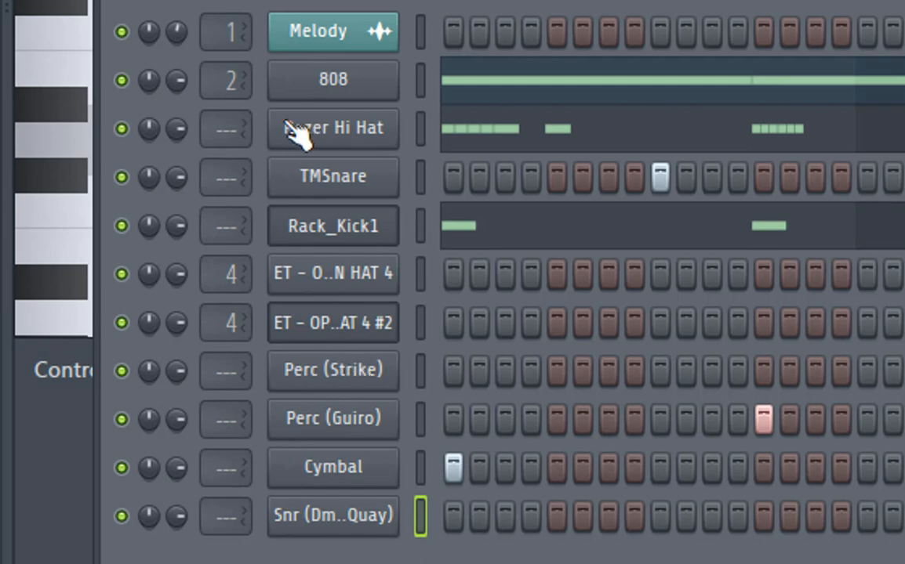
# Rename the Rack_Kick1 channel as Kick.
pyautogui.rightClick(380, 229)
pyautogui.click(506, 267)
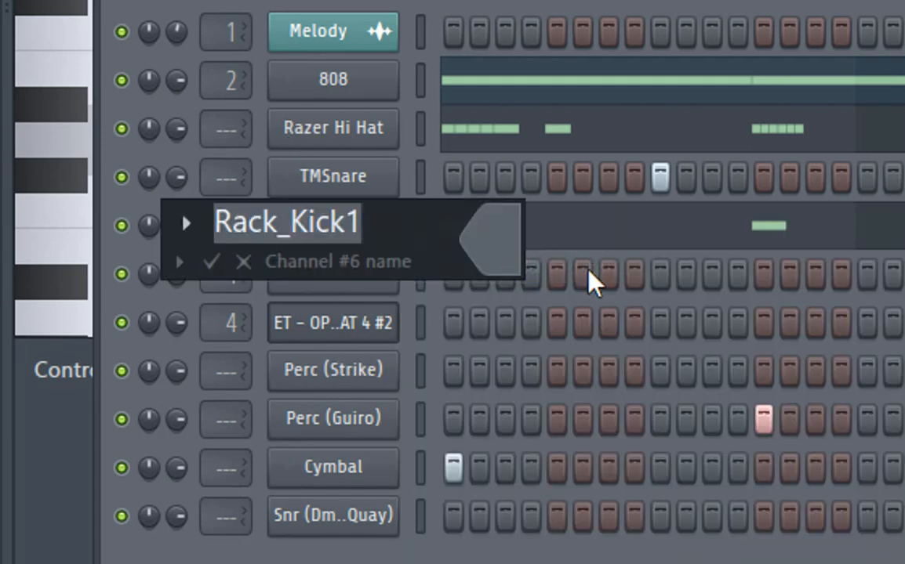
pyautogui.write('Kick')
pyautogui.press('Return')
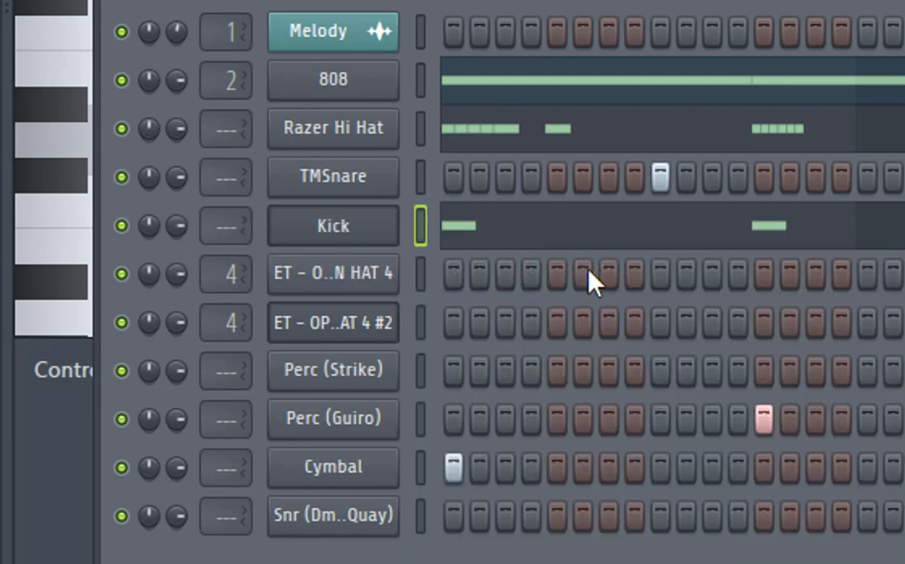